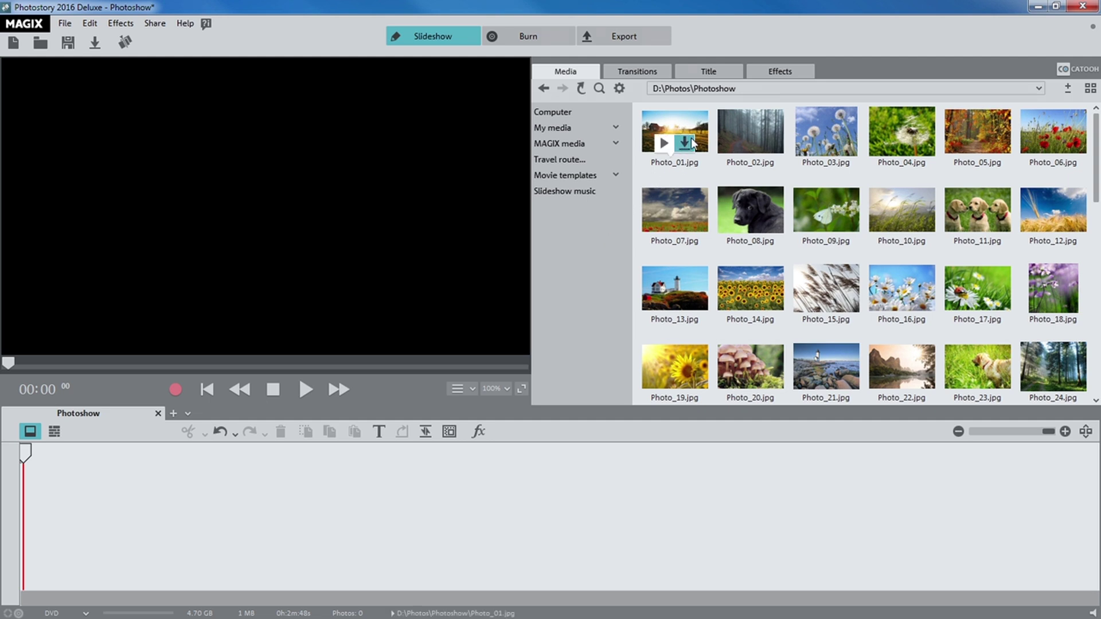
# Step: Add Photo_01, then the whole Photoshow folder of 66 photos, to the storyboard
pyautogui.click(685, 130)
pyautogui.moveTo(685, 132); pyautogui.dragTo(89, 482)
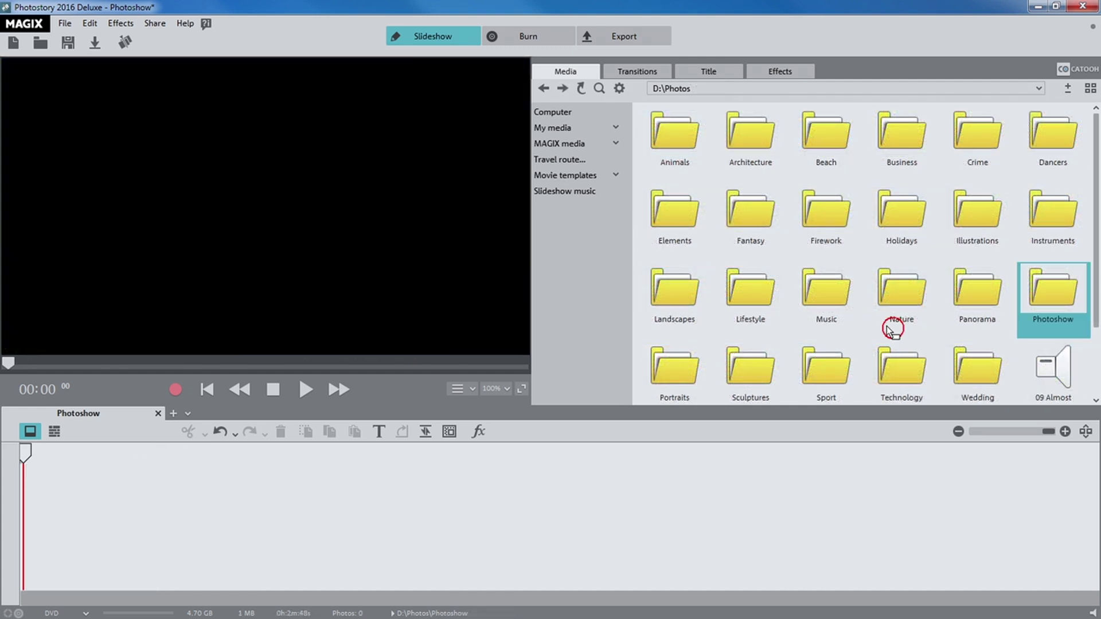
pyautogui.moveTo(93, 508); pyautogui.dragTo(94, 510)
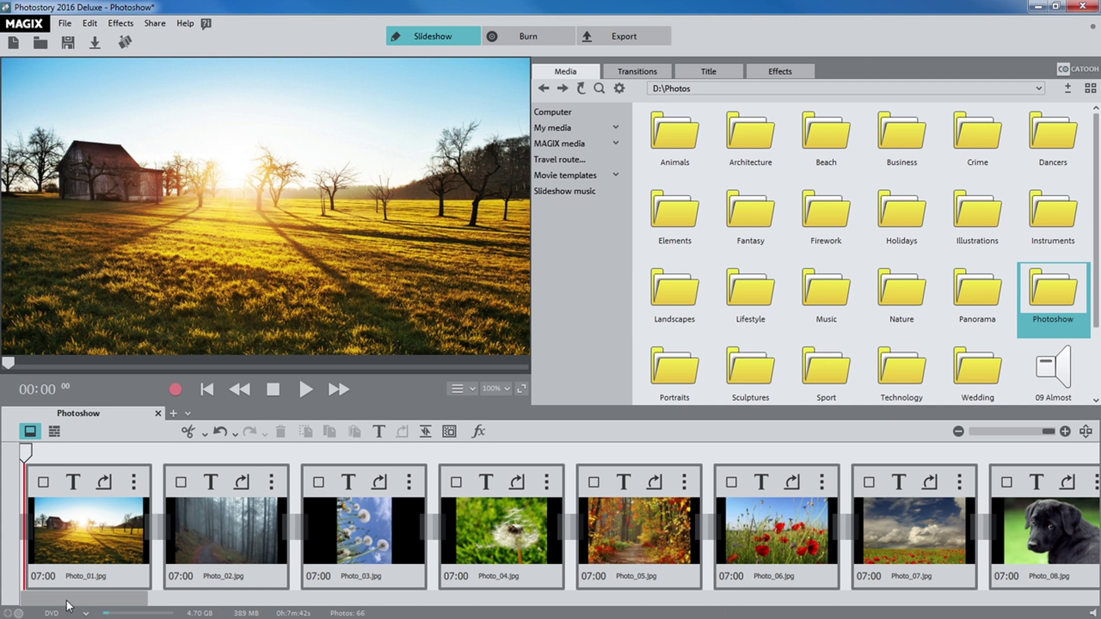
# Step: Set Photo_01's display time to 00:05:00 and apply it to all photos
pyautogui.click(51, 586)
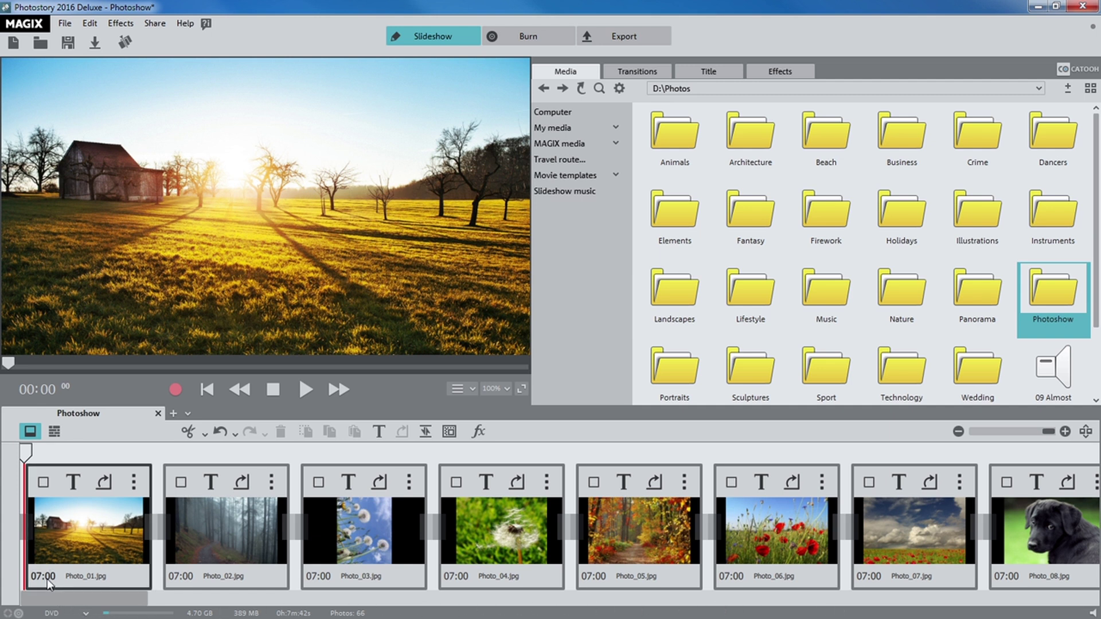
pyautogui.click(48, 578)
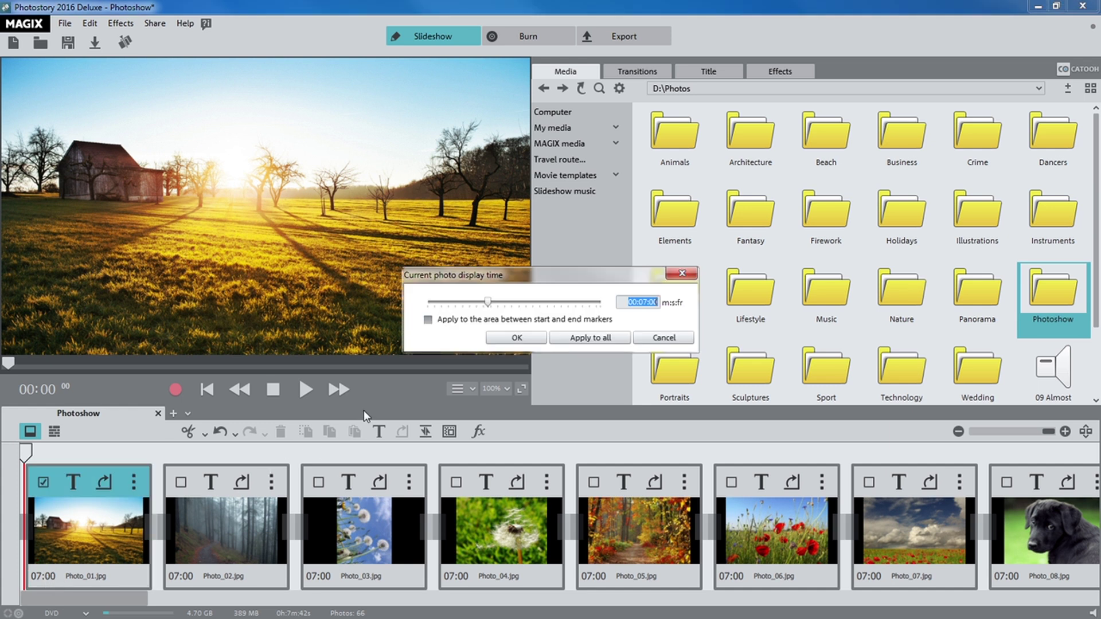
pyautogui.moveTo(488, 304); pyautogui.dragTo(480, 306)
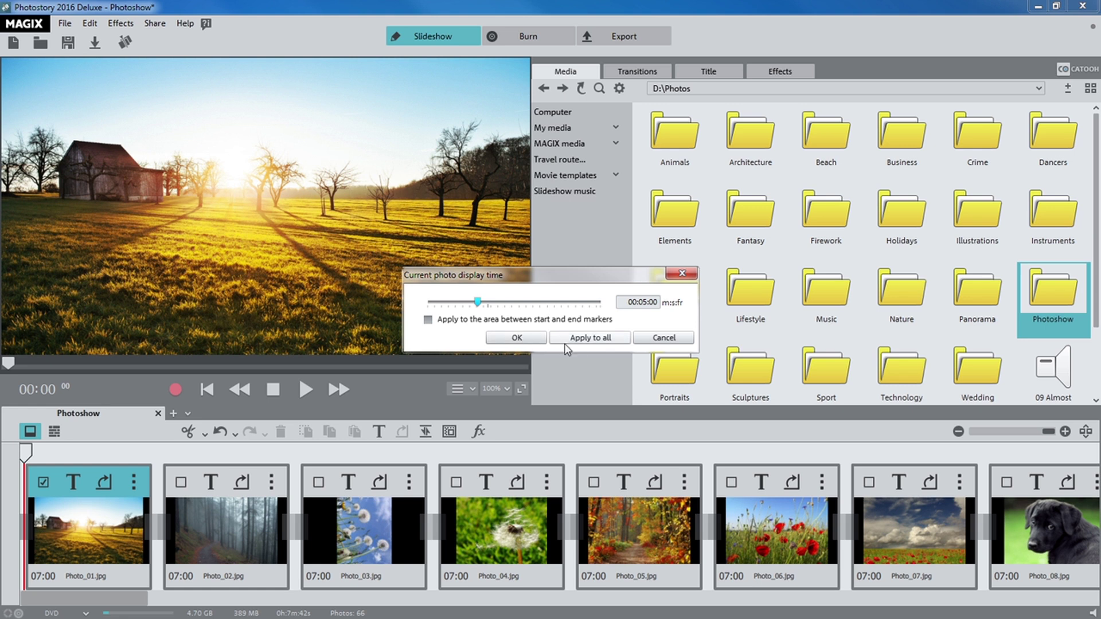
pyautogui.click(581, 339)
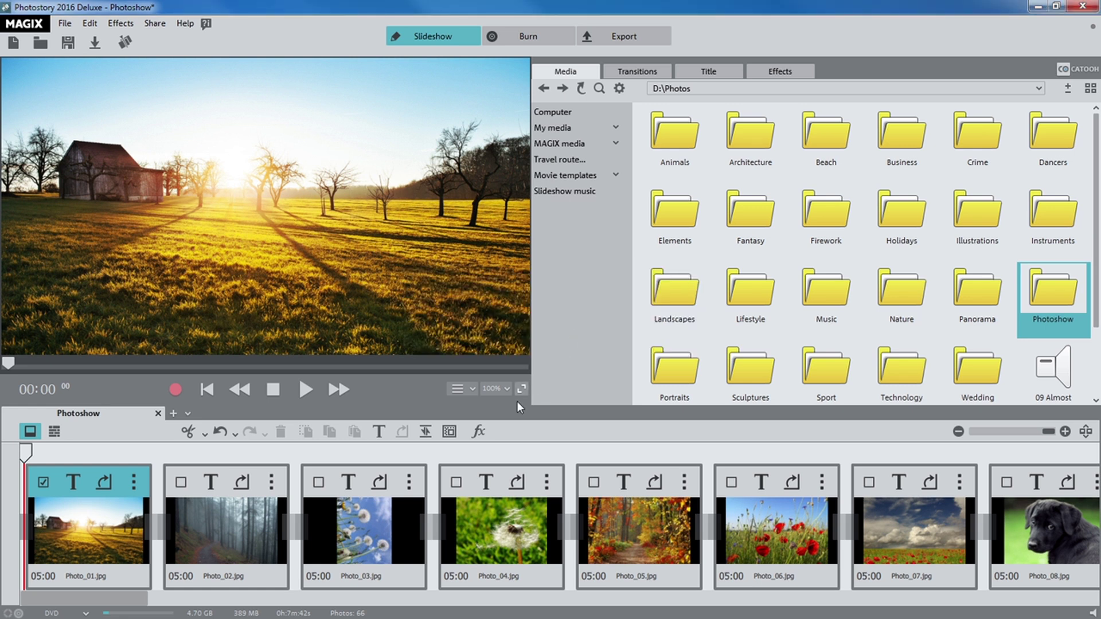
# Step: Rotate the dandelion Photo_03 round and back upright, then move it ahead of Photo_02
pyautogui.click(374, 521)
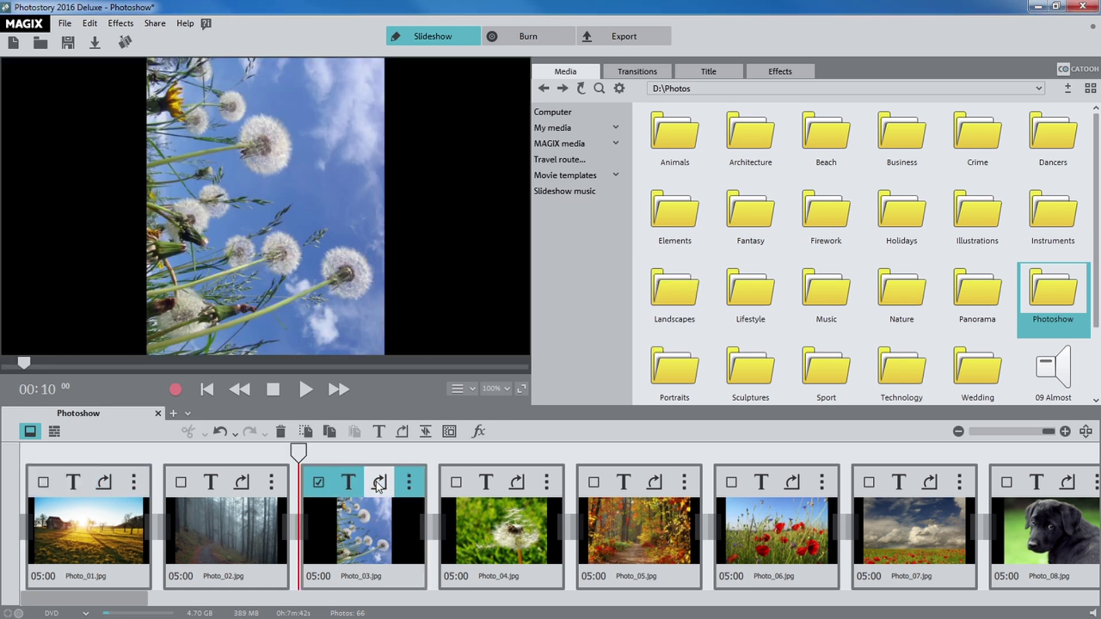
pyautogui.click(378, 485)
pyautogui.click(378, 486)
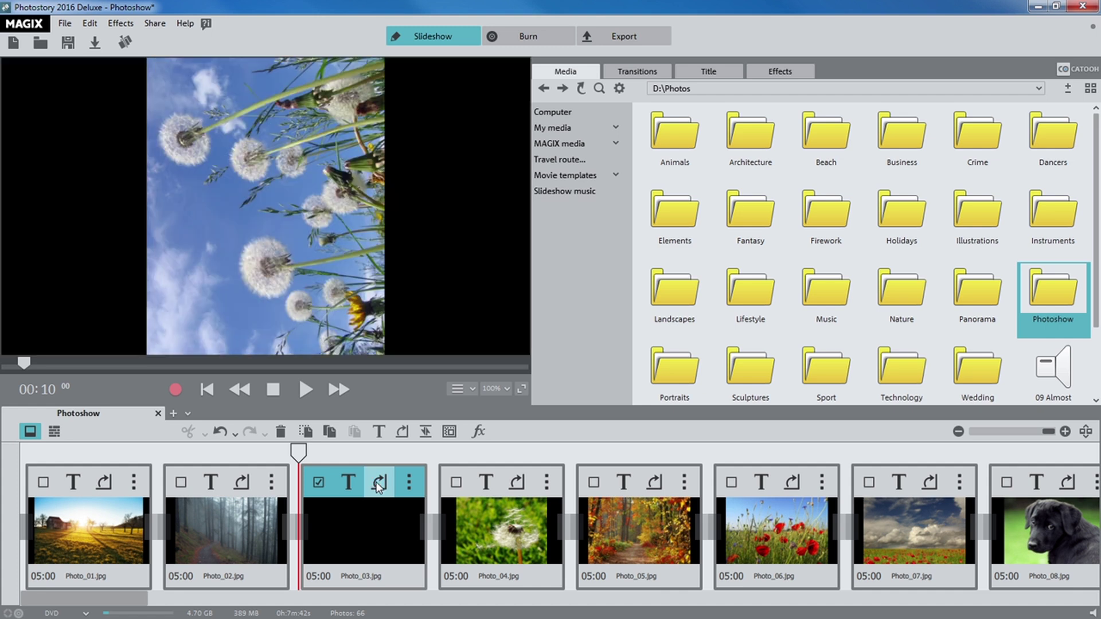
pyautogui.click(378, 485)
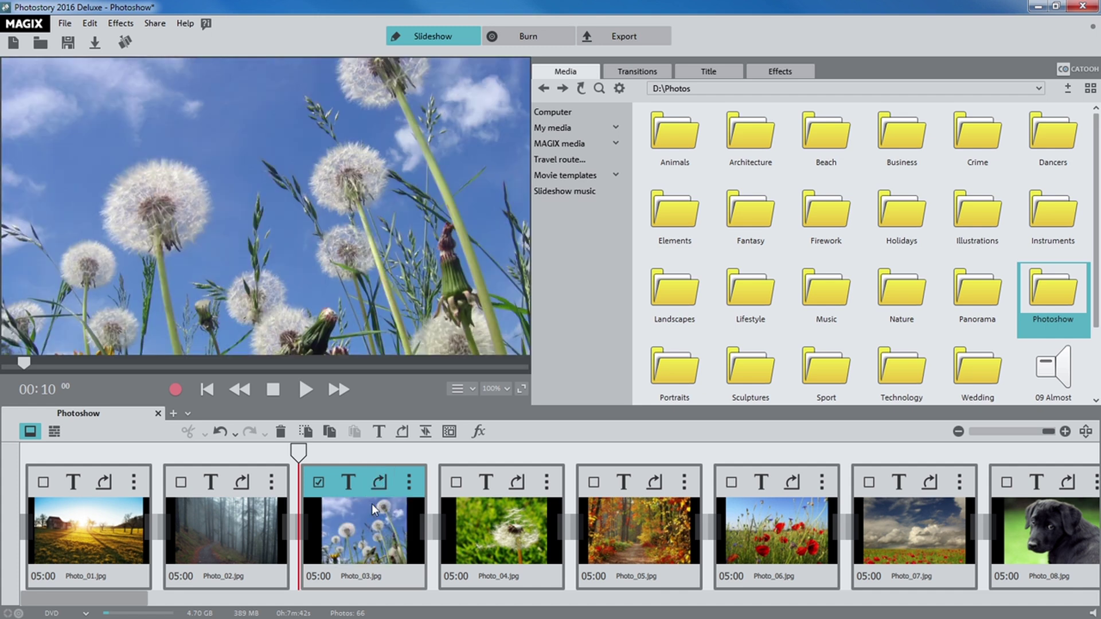
pyautogui.moveTo(364, 525); pyautogui.dragTo(364, 525)
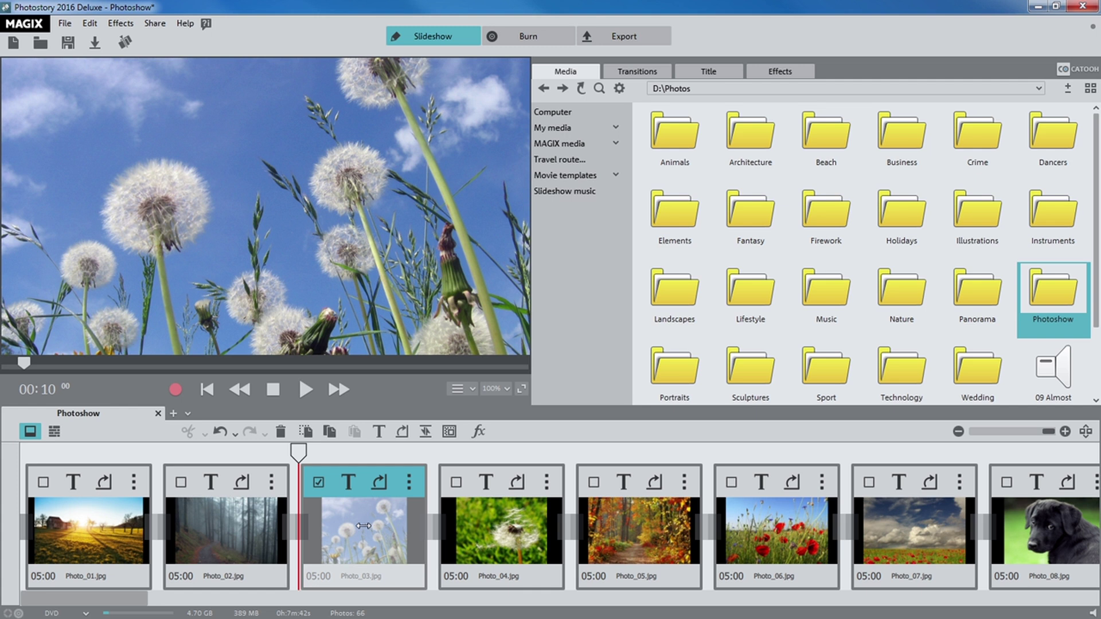
pyautogui.moveTo(364, 525); pyautogui.dragTo(202, 536)
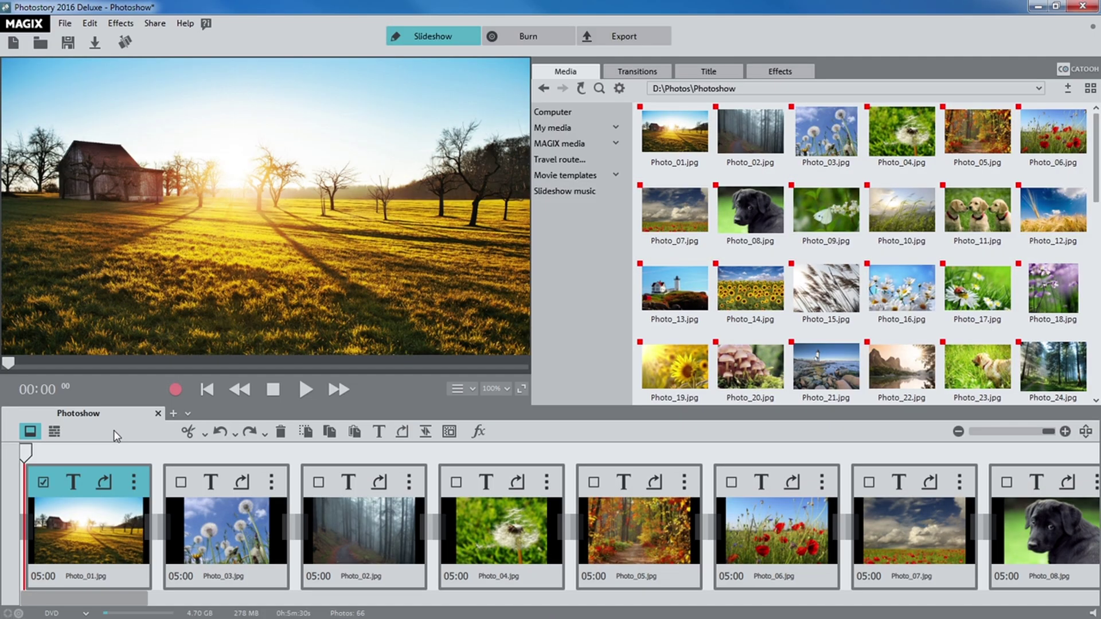
# Step: Switch to timeline view to add a transition between Photo_01 and Photo_03
pyautogui.click(55, 432)
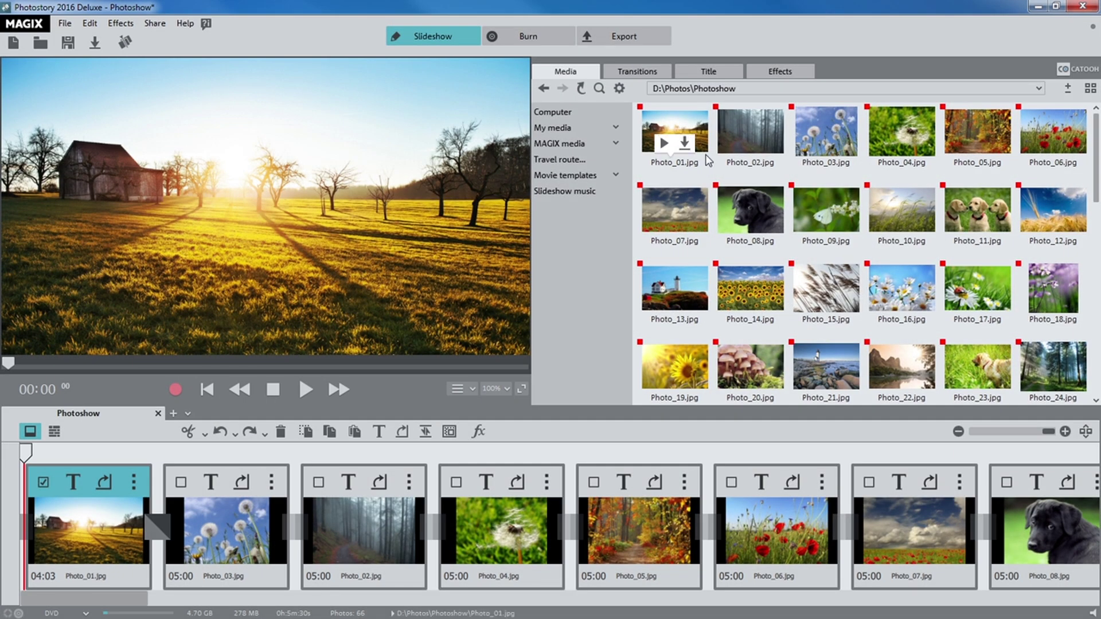
# Step: Raise Photo_01's contrast to 60 under Image optimization > Brightness
pyautogui.click(781, 72)
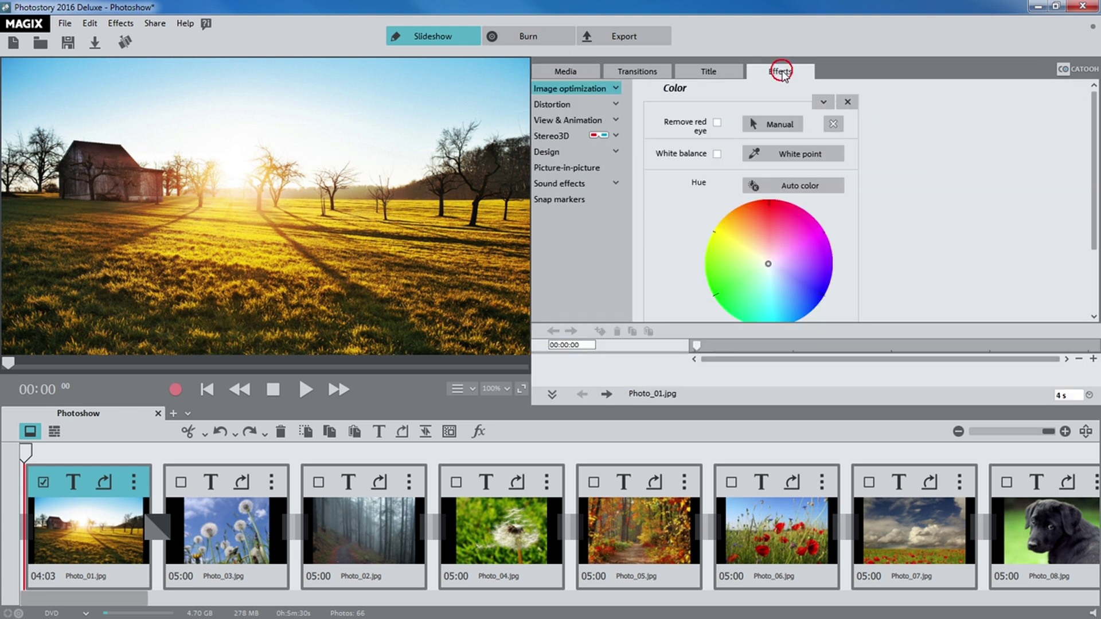
pyautogui.click(613, 92)
pyautogui.click(614, 105)
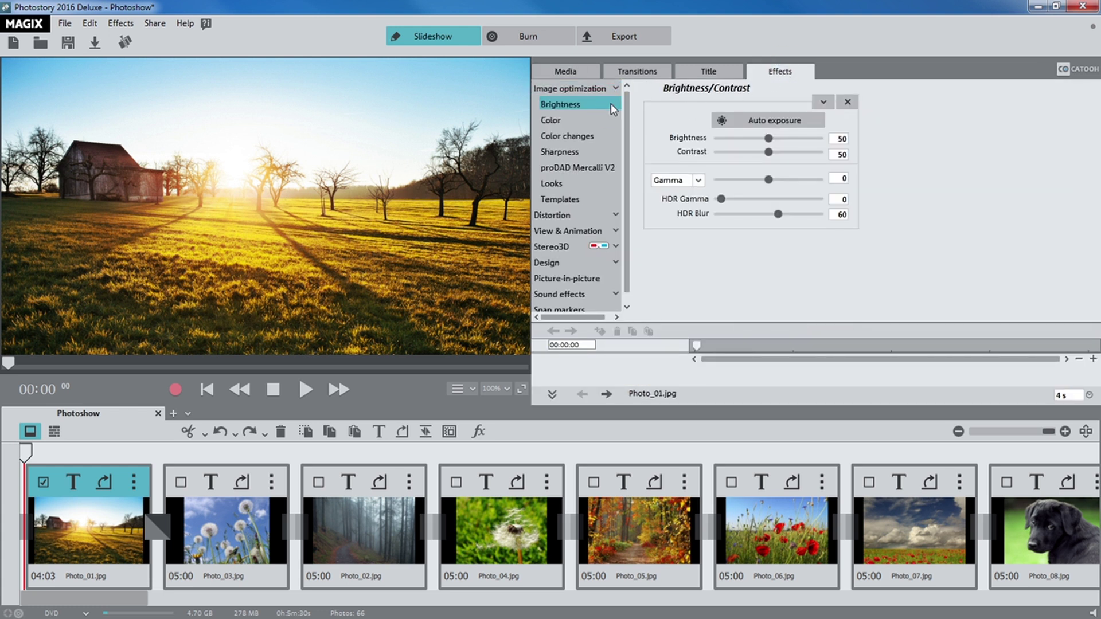
pyautogui.moveTo(768, 153); pyautogui.dragTo(778, 155)
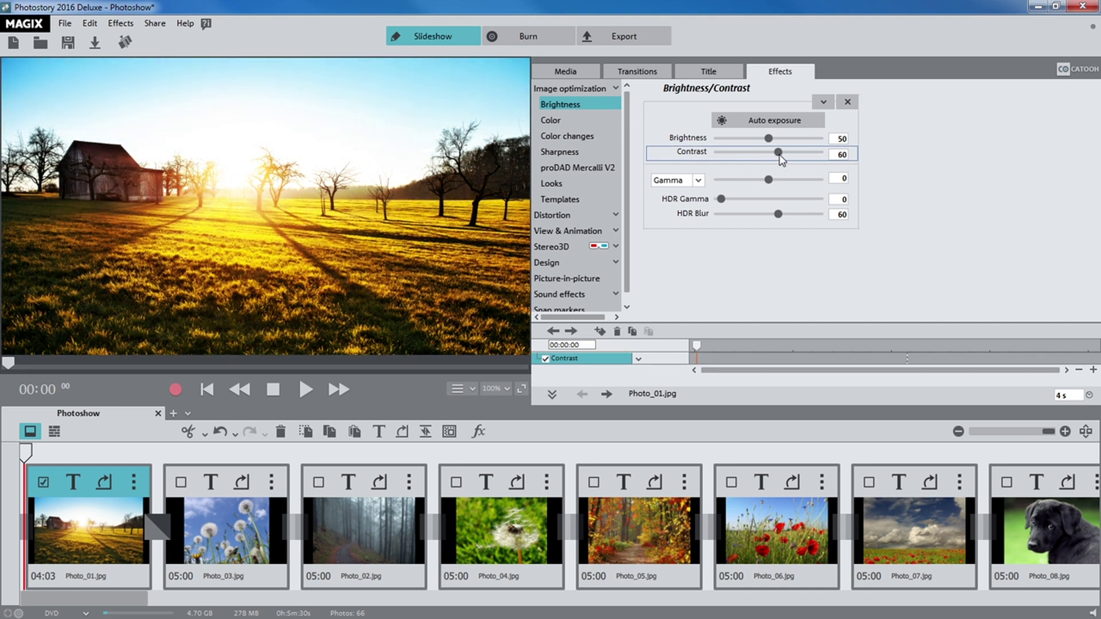
pyautogui.click(613, 90)
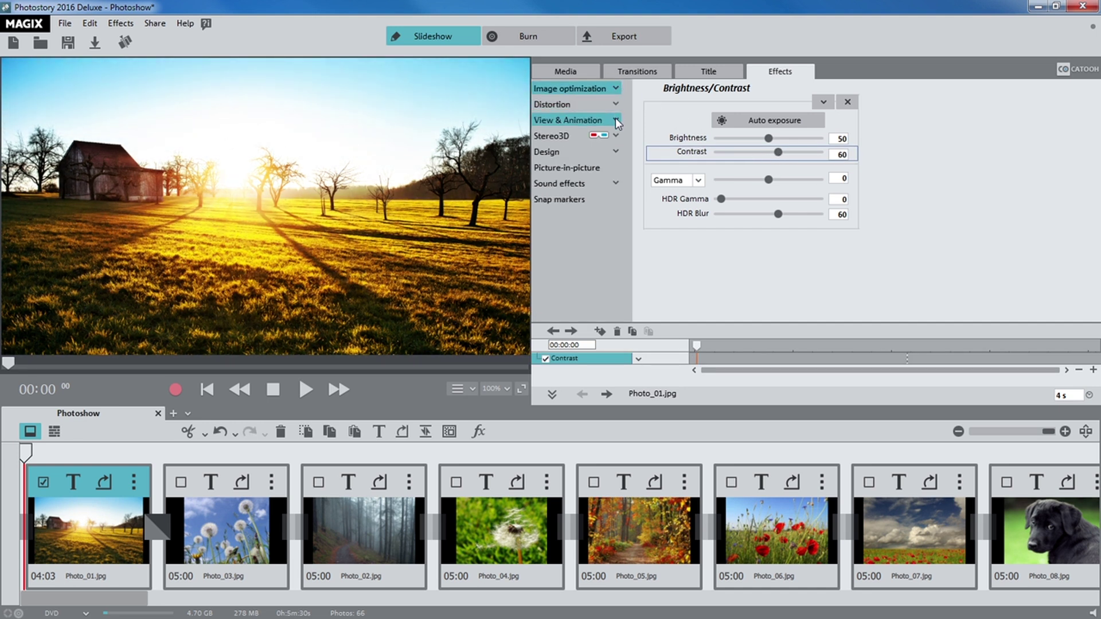
# Step: Give Photo_01 a Camera/zoom shot into a smaller section, shifted down and right
pyautogui.click(615, 119)
pyautogui.click(610, 153)
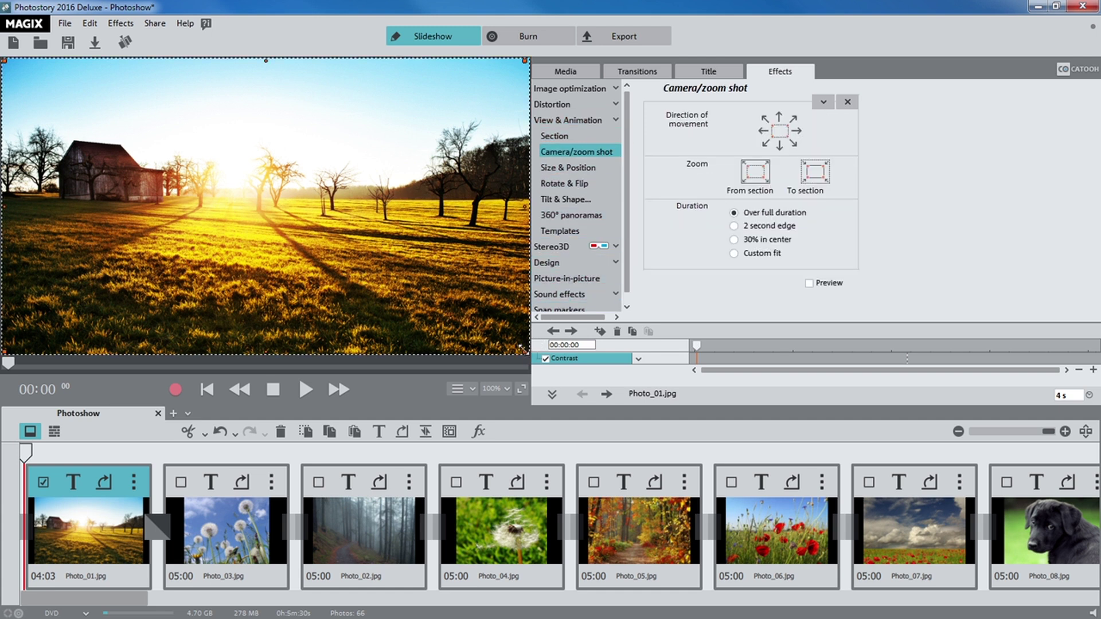
pyautogui.moveTo(526, 351); pyautogui.dragTo(354, 281)
pyautogui.moveTo(275, 204); pyautogui.dragTo(306, 235)
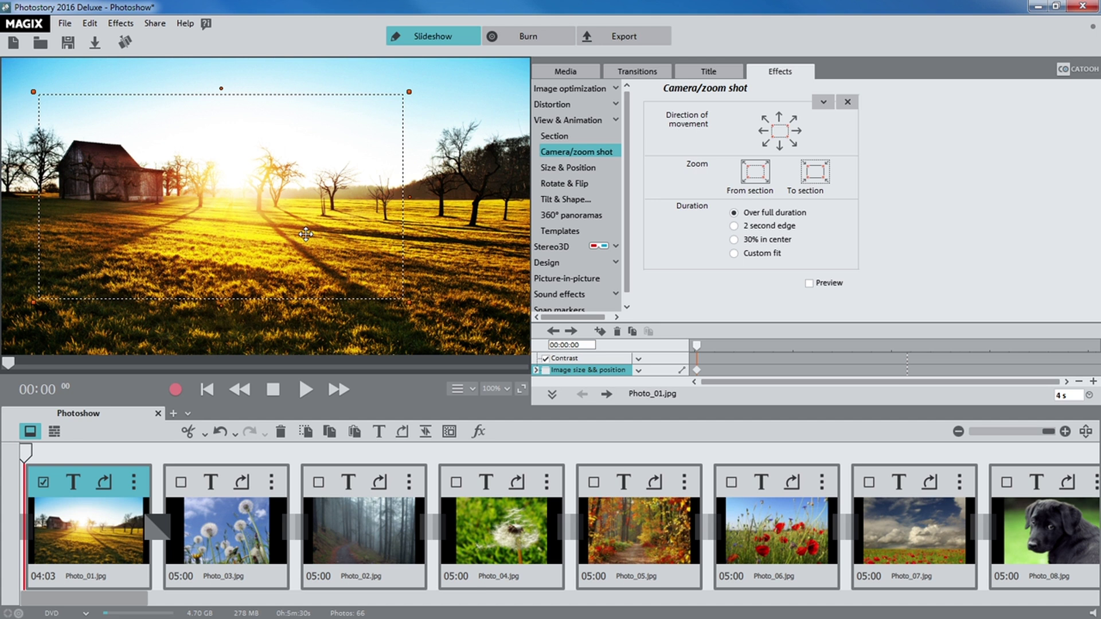
pyautogui.click(816, 174)
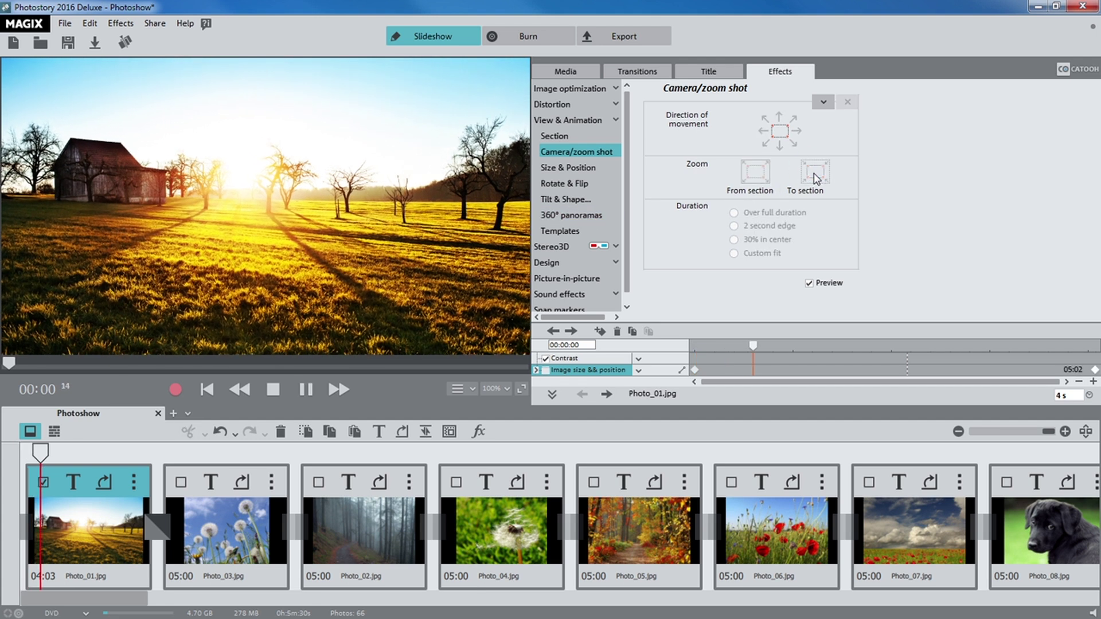
# Step: Preview the 1 Obj. 14 picture-in-picture template on Photo_01 without keeping it
pyautogui.click(809, 283)
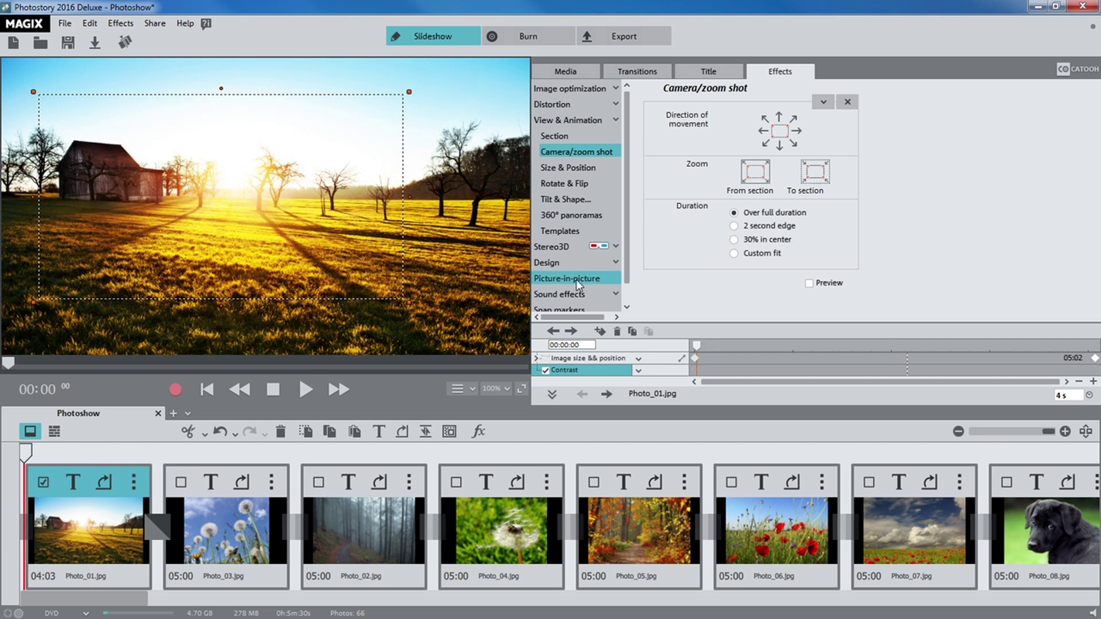
pyautogui.click(576, 278)
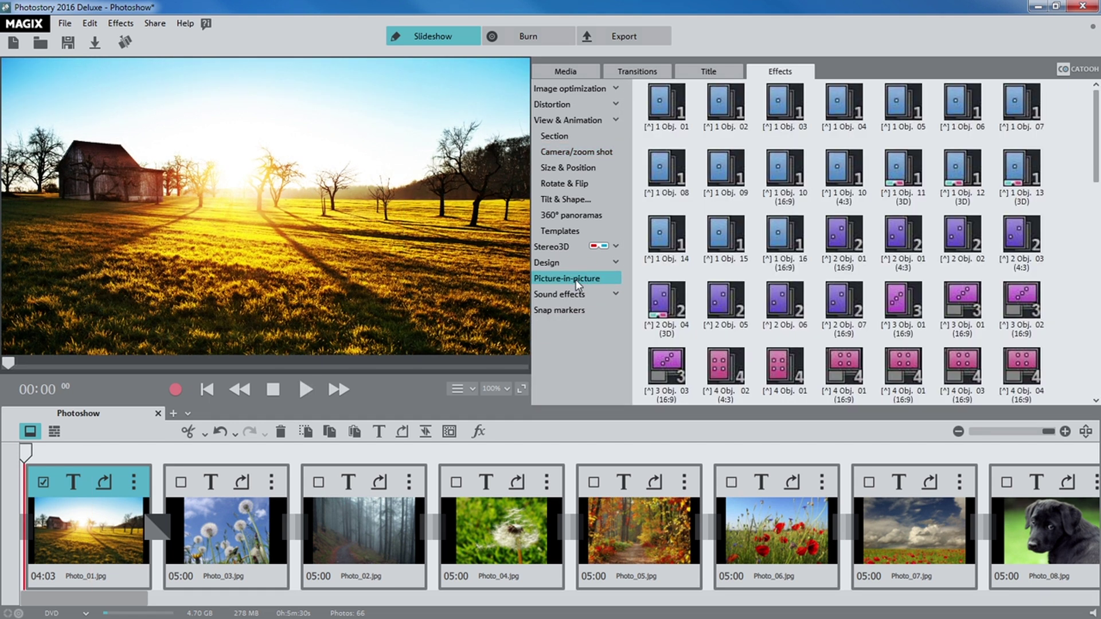
pyautogui.click(669, 227)
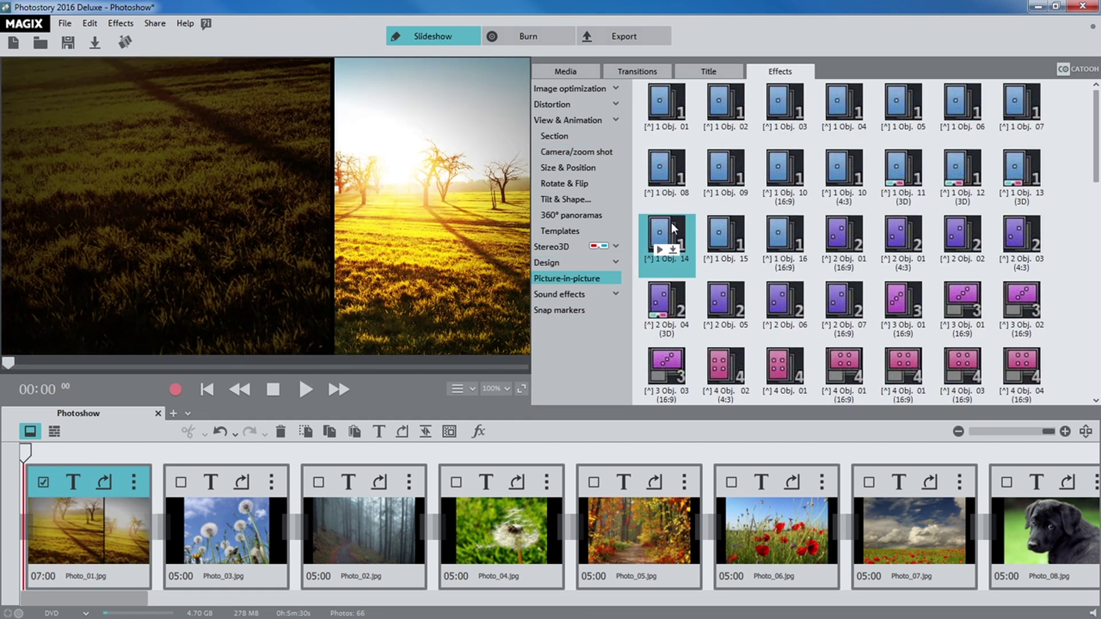
pyautogui.click(304, 390)
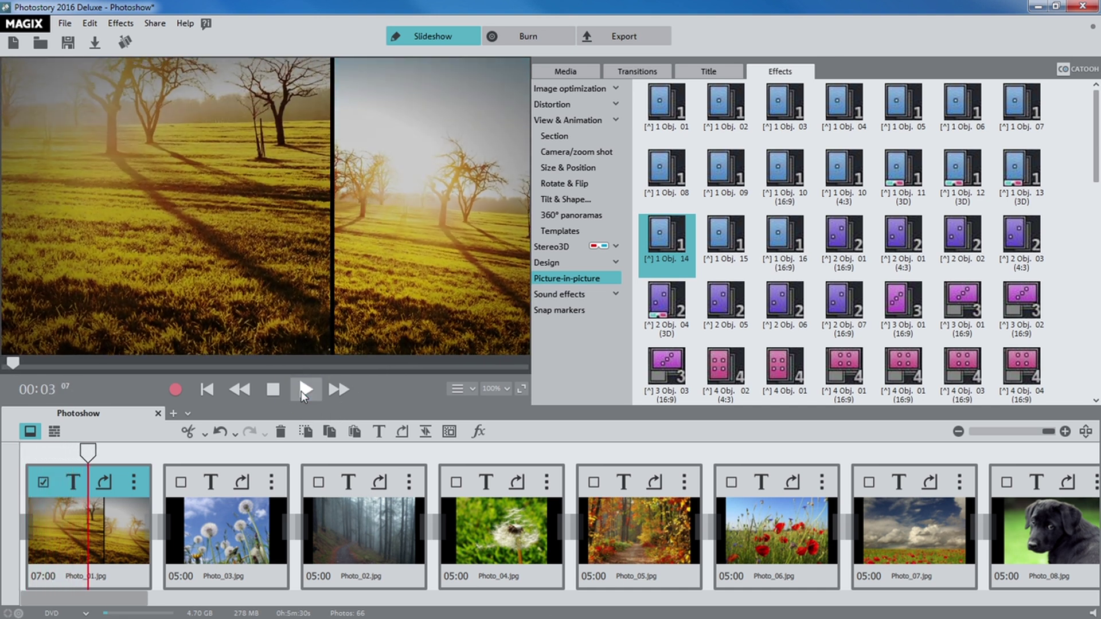
pyautogui.click(304, 391)
# Step: Title Photo_01 'Nature' with the Wide top bottom fade out movement template, then play it
pyautogui.click(726, 76)
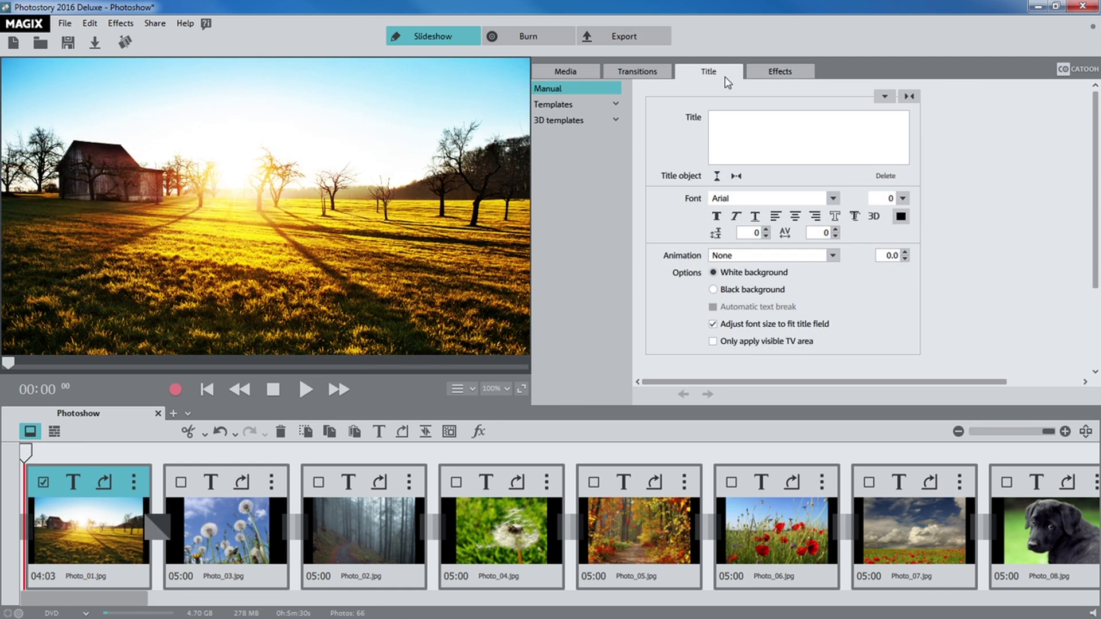
pyautogui.click(617, 105)
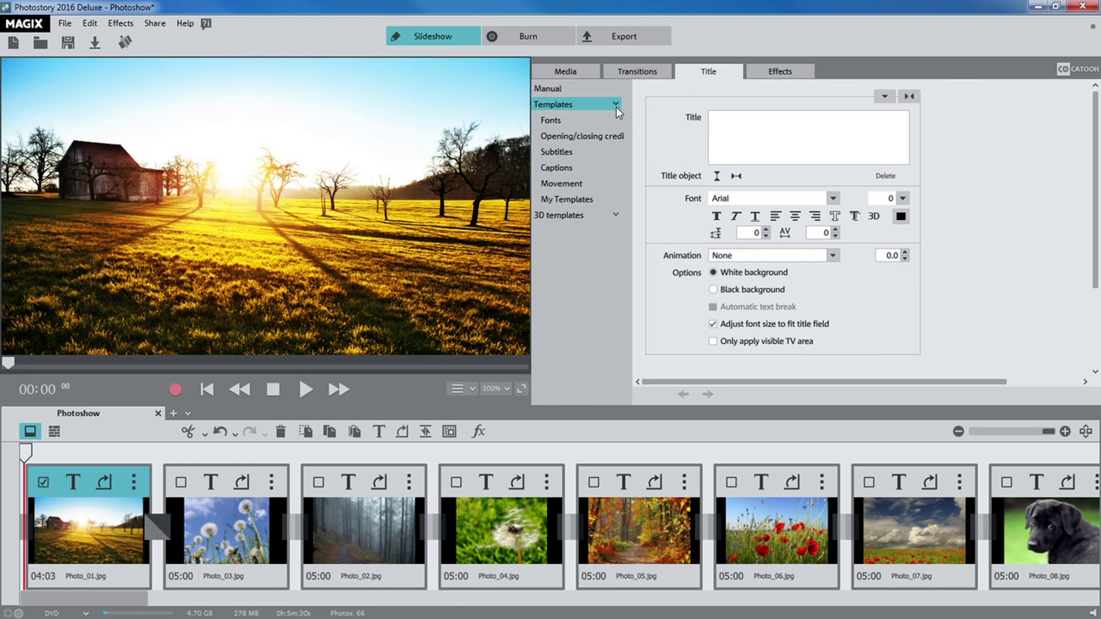
pyautogui.click(609, 184)
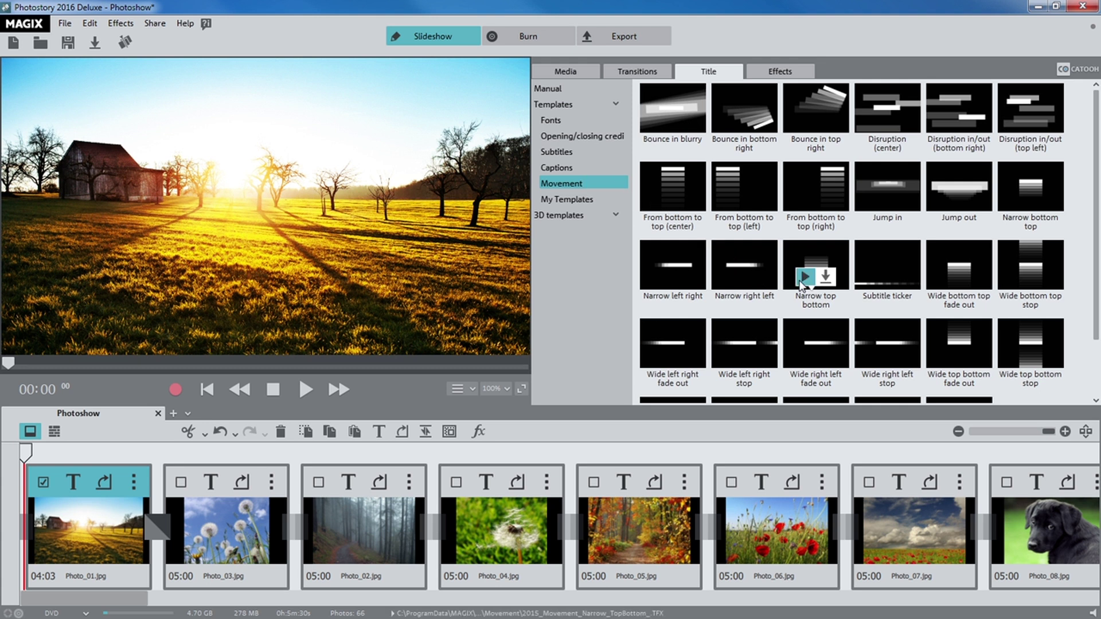
pyautogui.click(971, 337)
pyautogui.write('N')
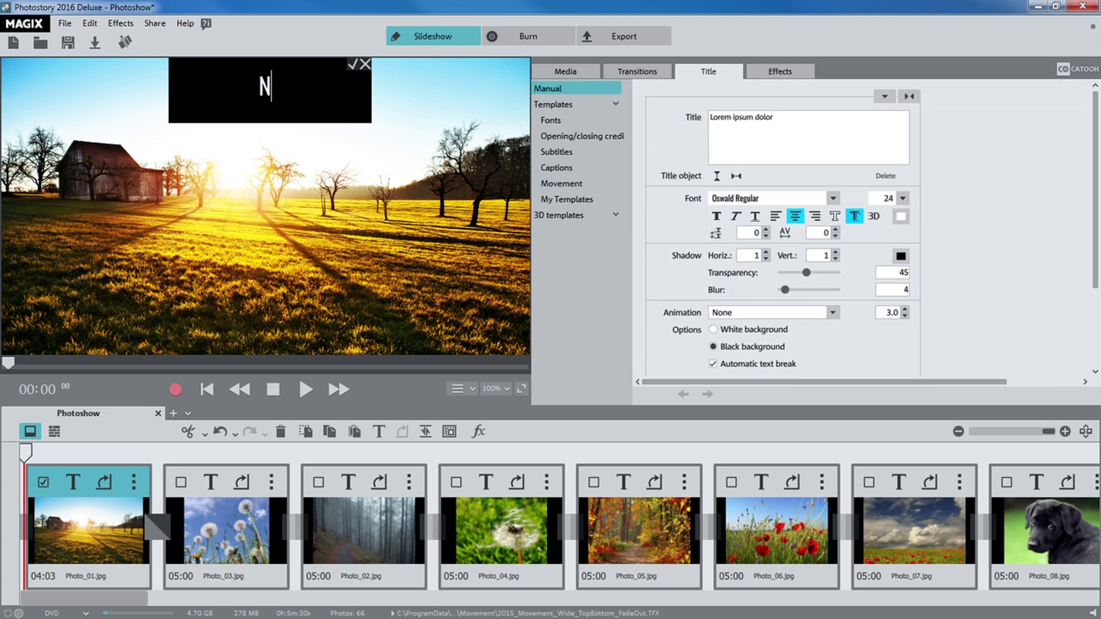
pyautogui.write('ature')
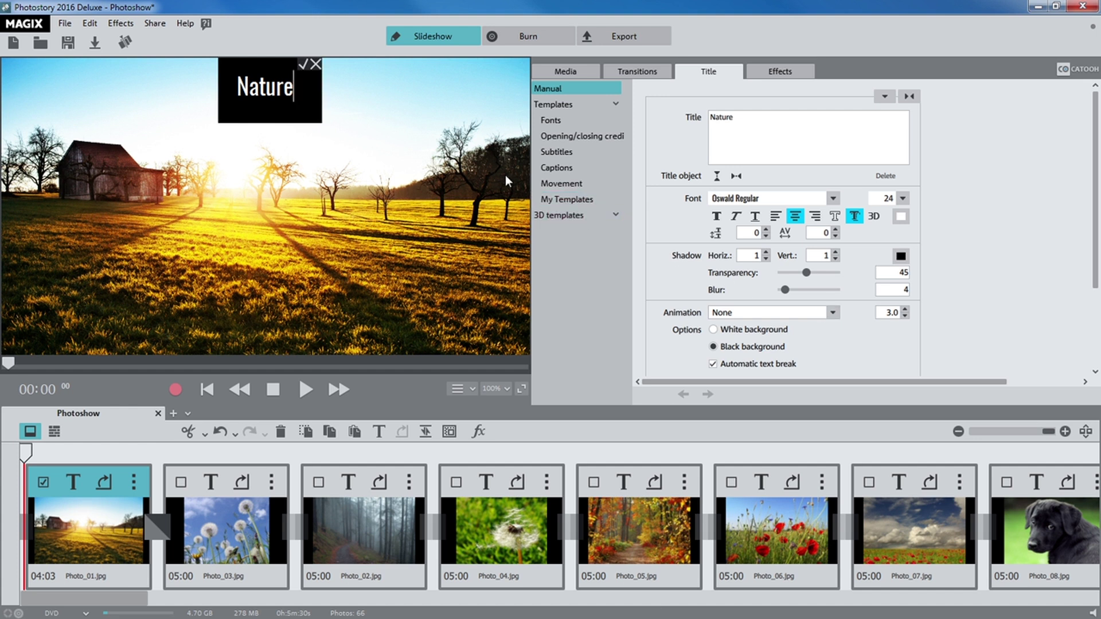
pyautogui.click(302, 65)
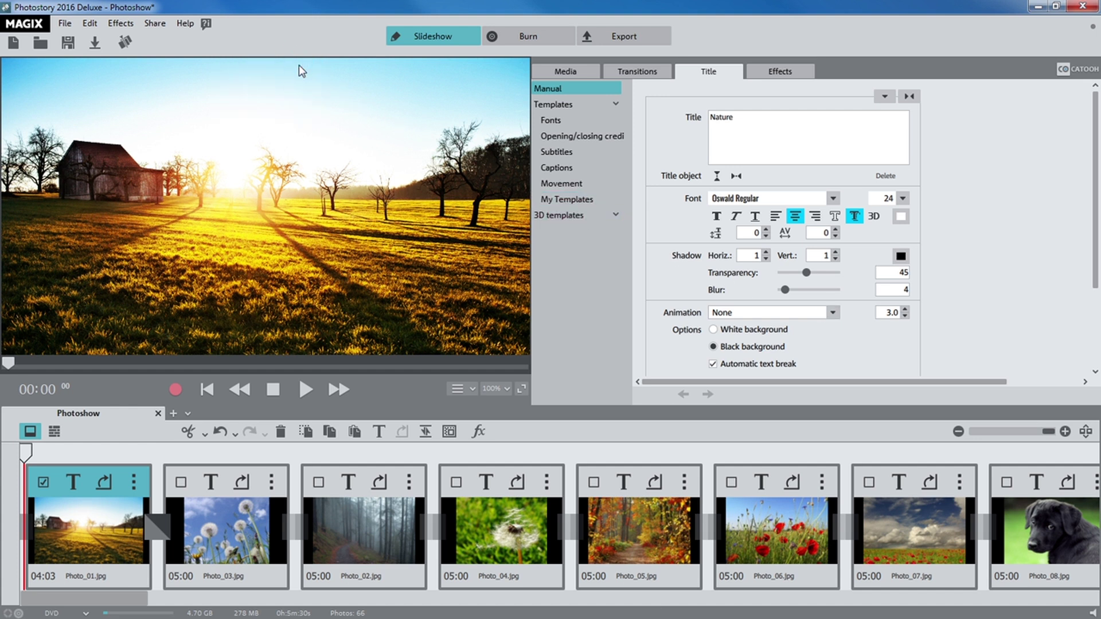
pyautogui.press('space')
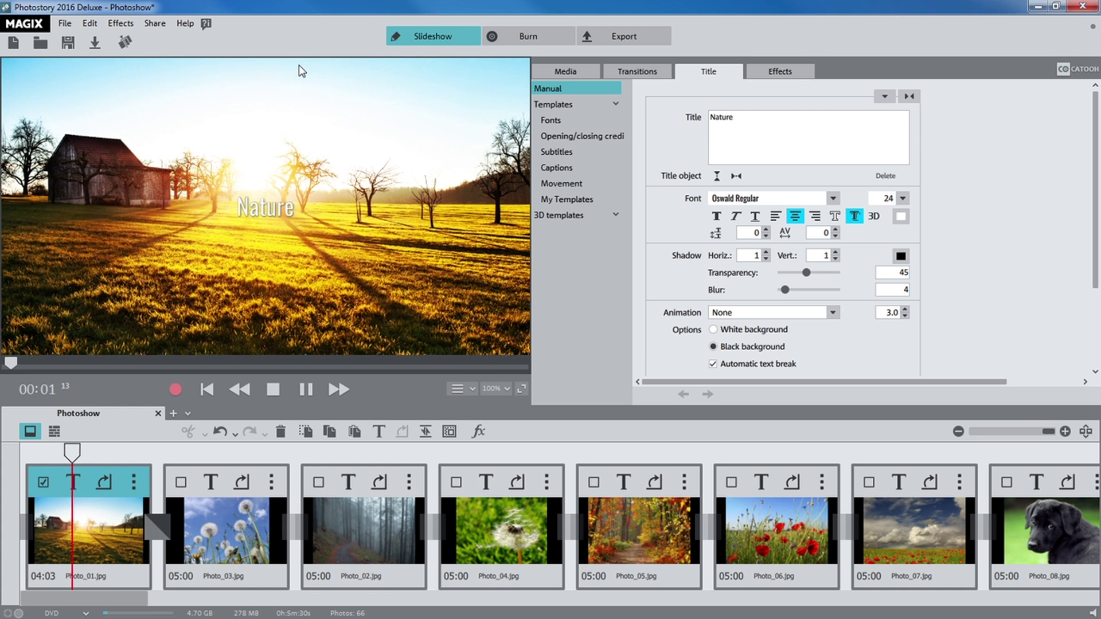
# Step: Place the 3D standard Flying transition between Photo_01 and Photo_03
pyautogui.press('space')
pyautogui.click(665, 78)
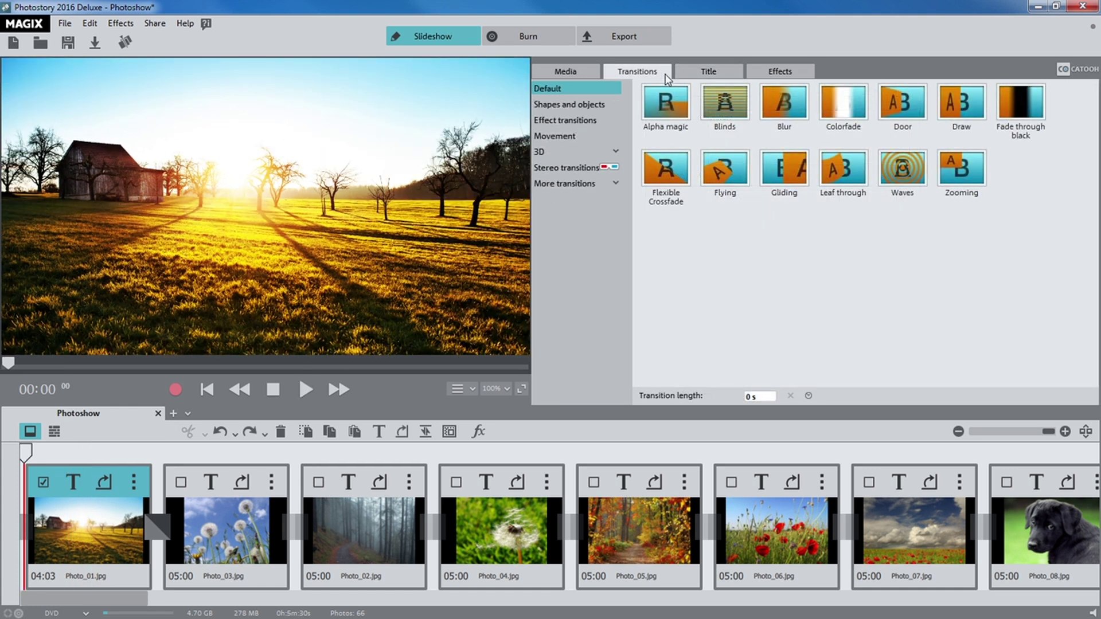
pyautogui.click(614, 152)
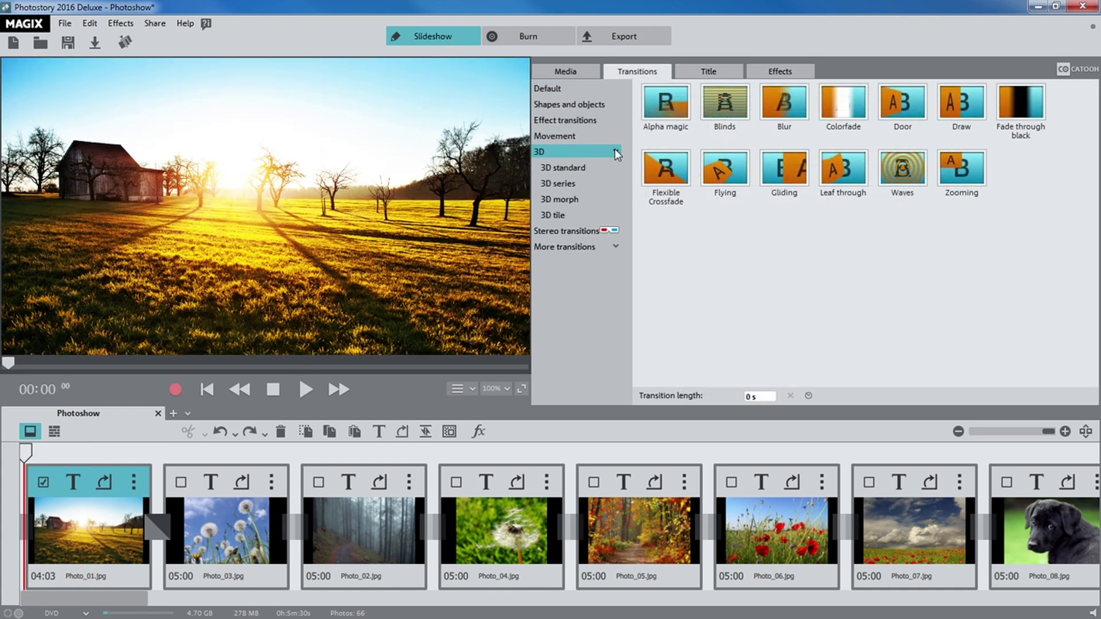
pyautogui.click(618, 167)
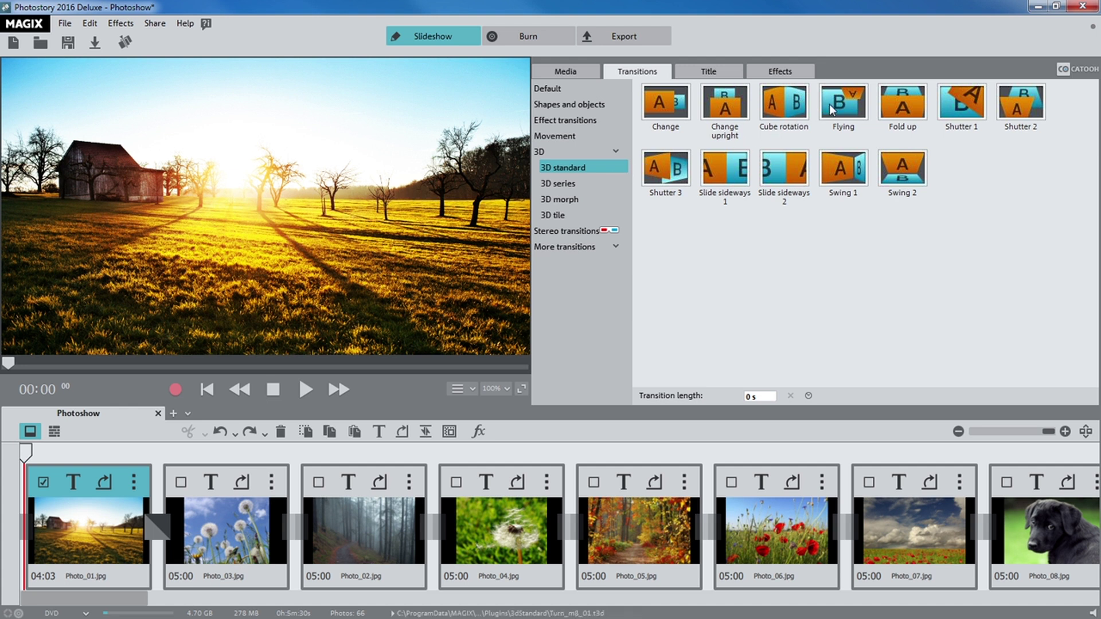
pyautogui.moveTo(847, 103); pyautogui.dragTo(162, 531)
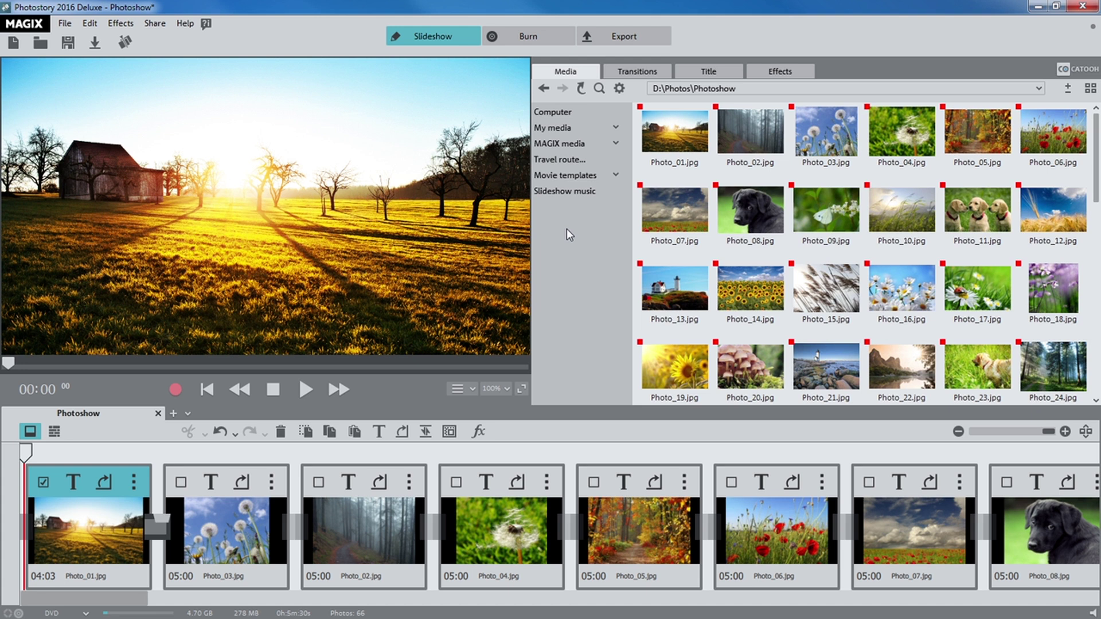
# Step: Share the slideshow on showfy as a new stream named 'Photoshow' and start mixing down
pyautogui.click(624, 40)
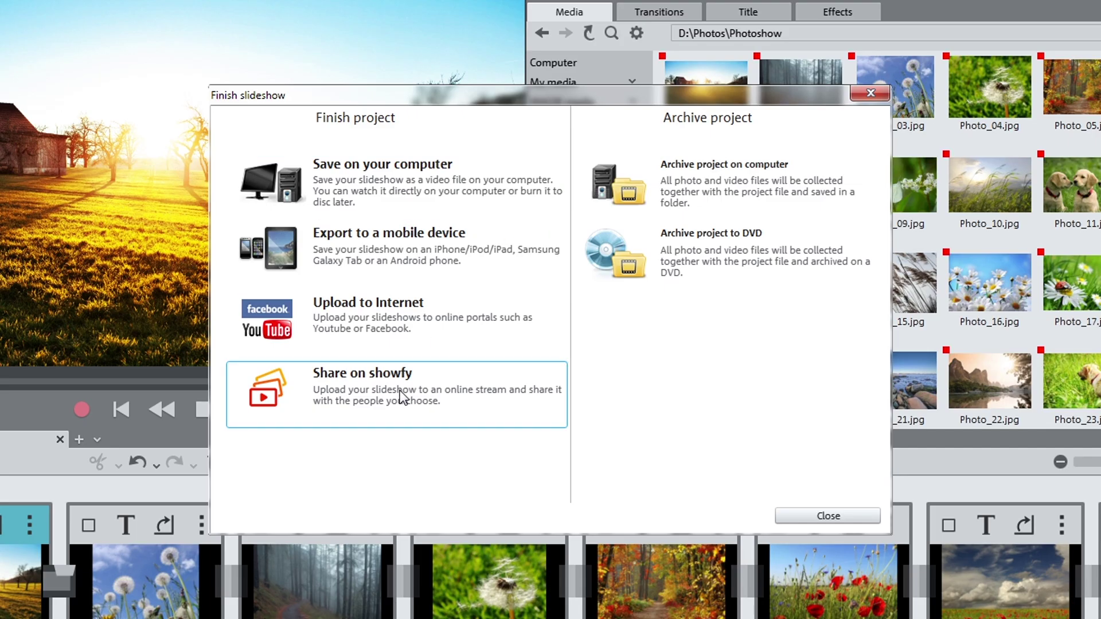
pyautogui.click(428, 373)
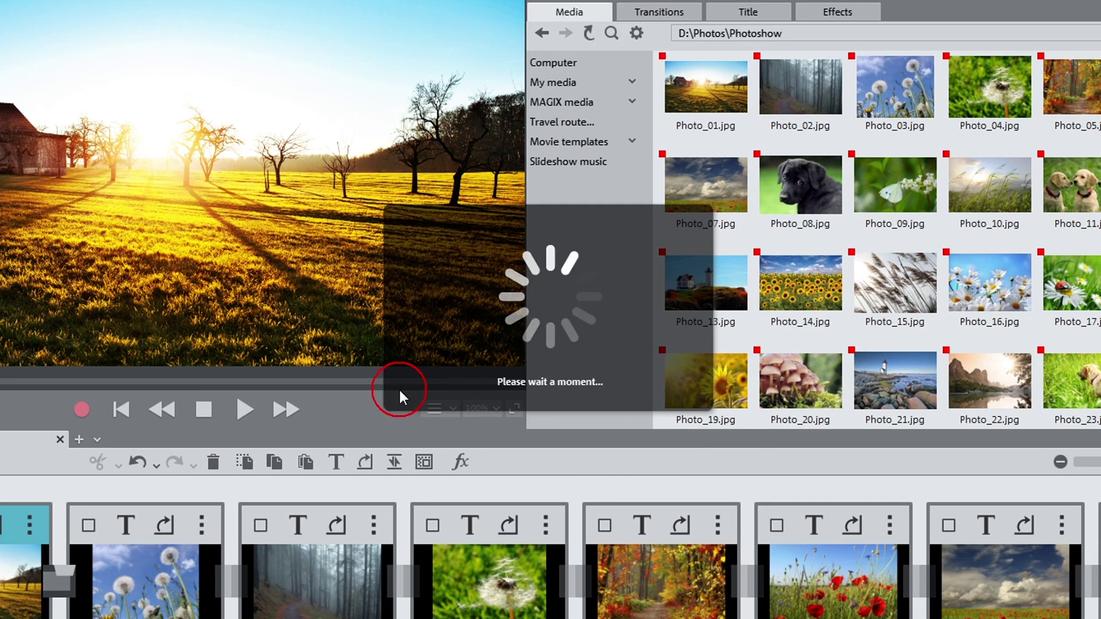
pyautogui.click(375, 212)
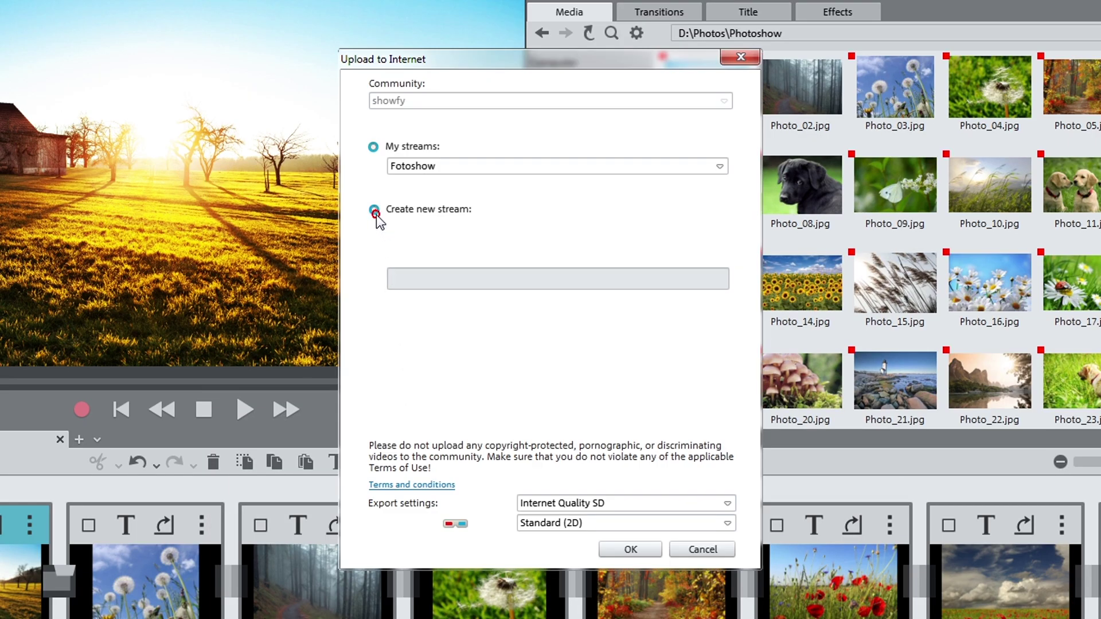
pyautogui.click(424, 279)
pyautogui.write('Photoshow')
pyautogui.click(624, 553)
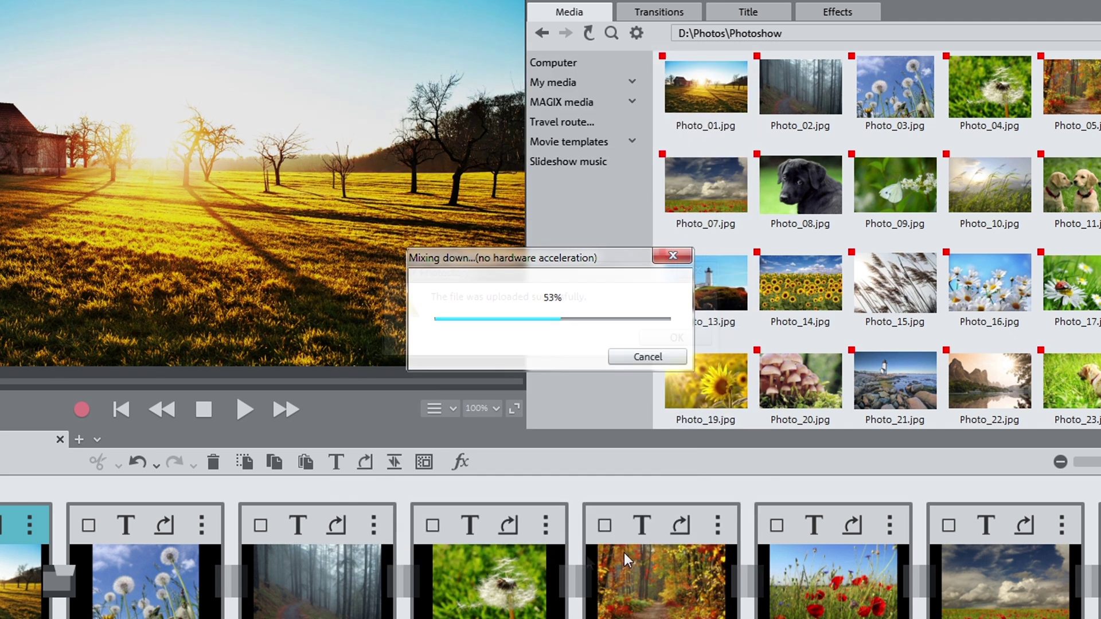
# Step: Dismiss the upload-success message and play the Photoshow slideshow on showfy
pyautogui.click(677, 338)
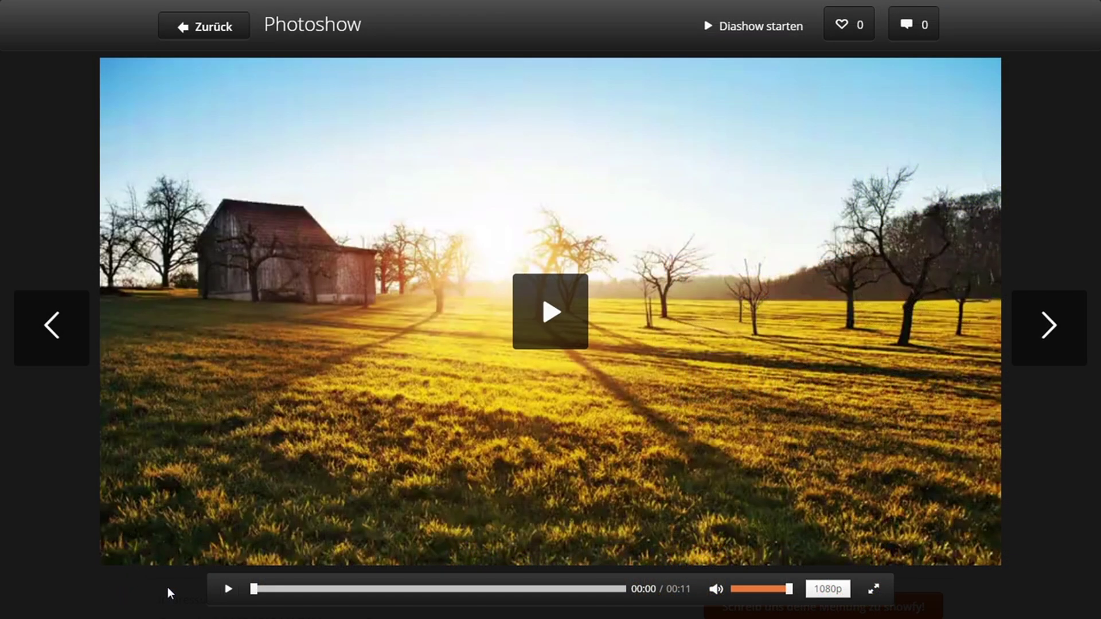
pyautogui.click(228, 591)
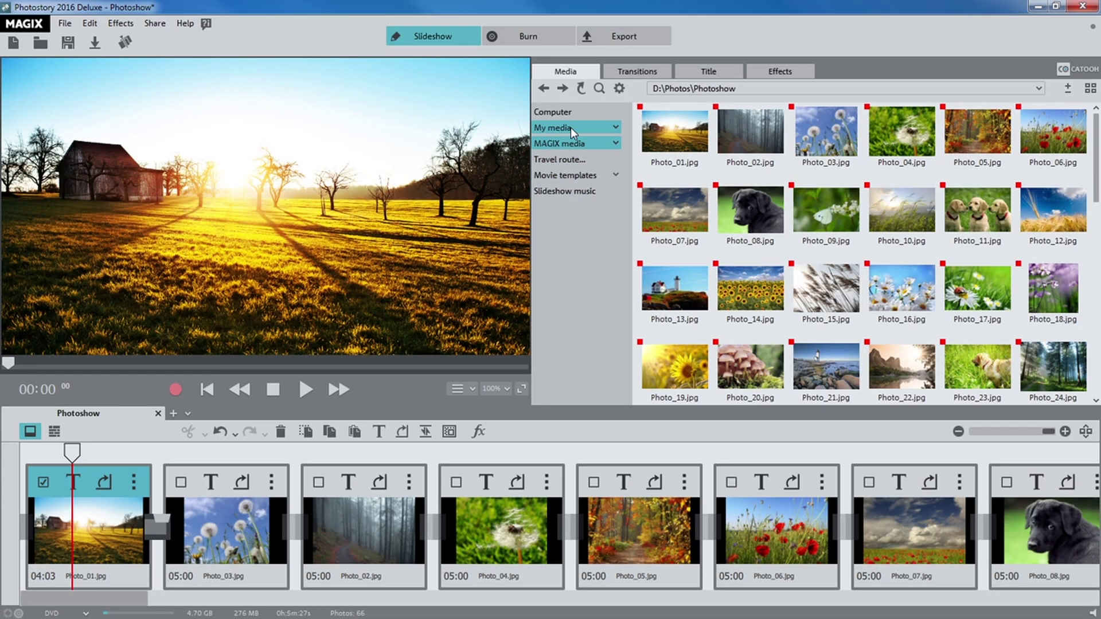
# Step: In the Burn area, apply the animated Mountaineers DVD menu template and bring up its menu editing options
pyautogui.click(556, 38)
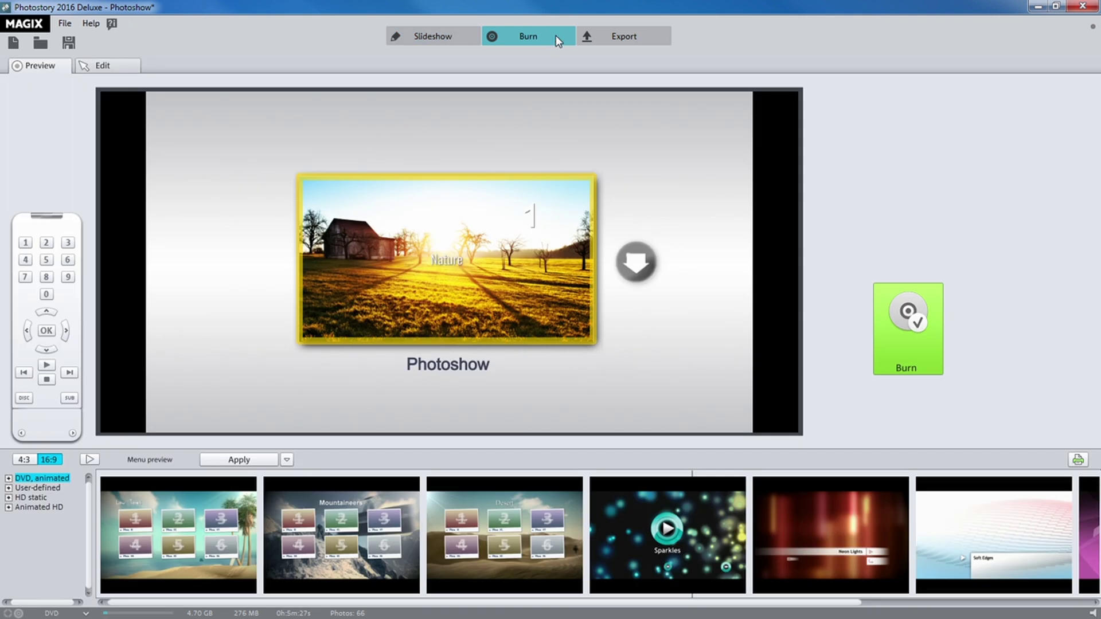
pyautogui.click(348, 526)
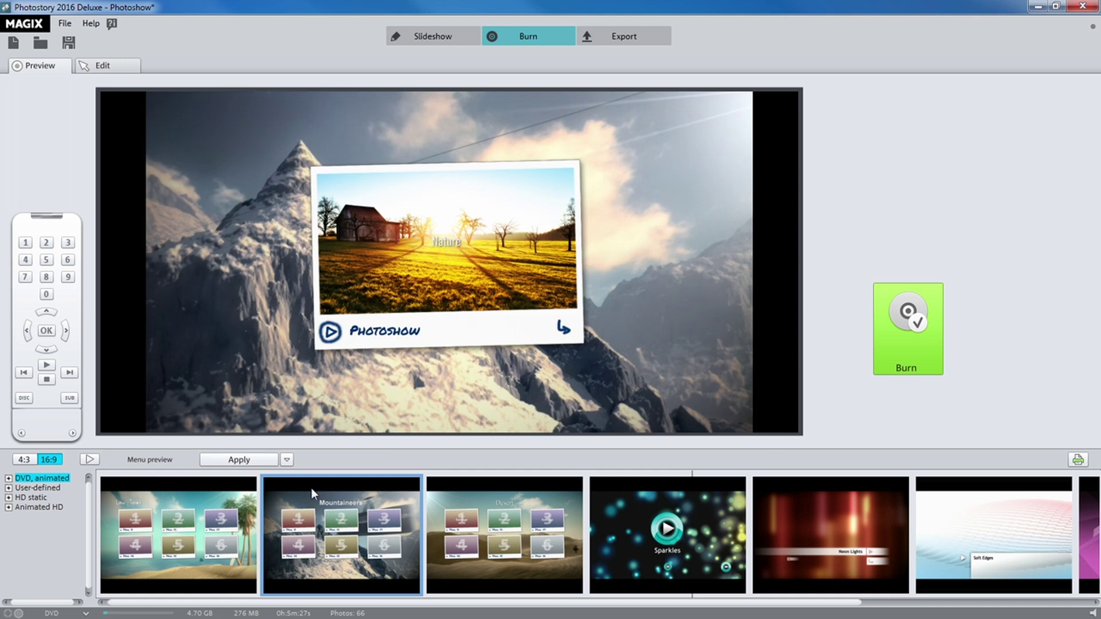
pyautogui.click(89, 71)
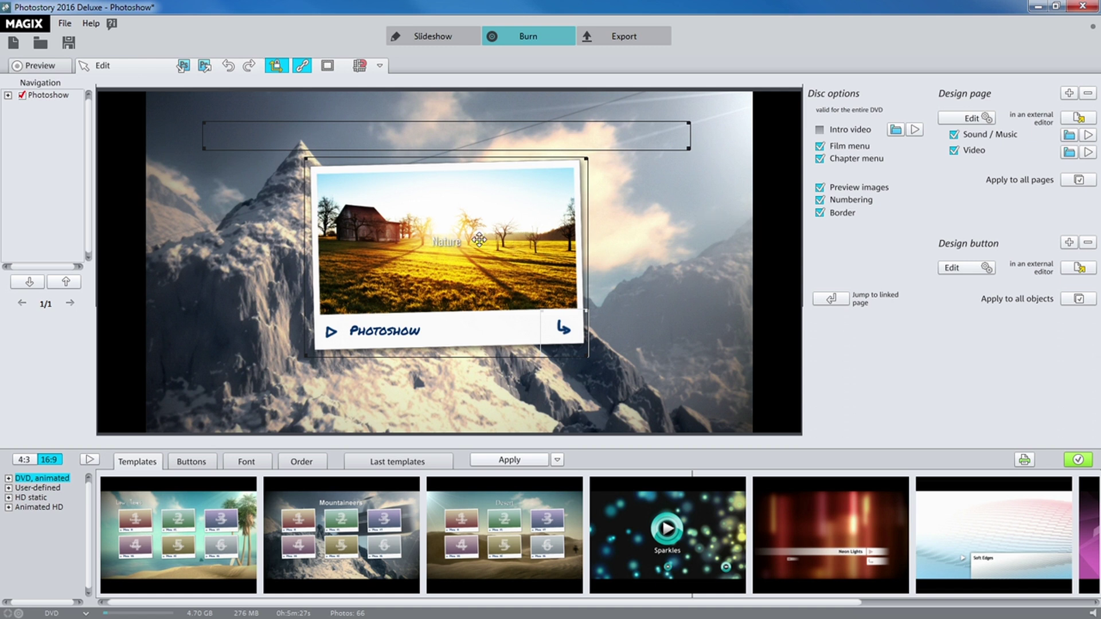
# Step: Give the Photoshow menu entry PhrasticMedium font and the misty forest frame at 0:0:9:4 as its image
pyautogui.click(446, 244)
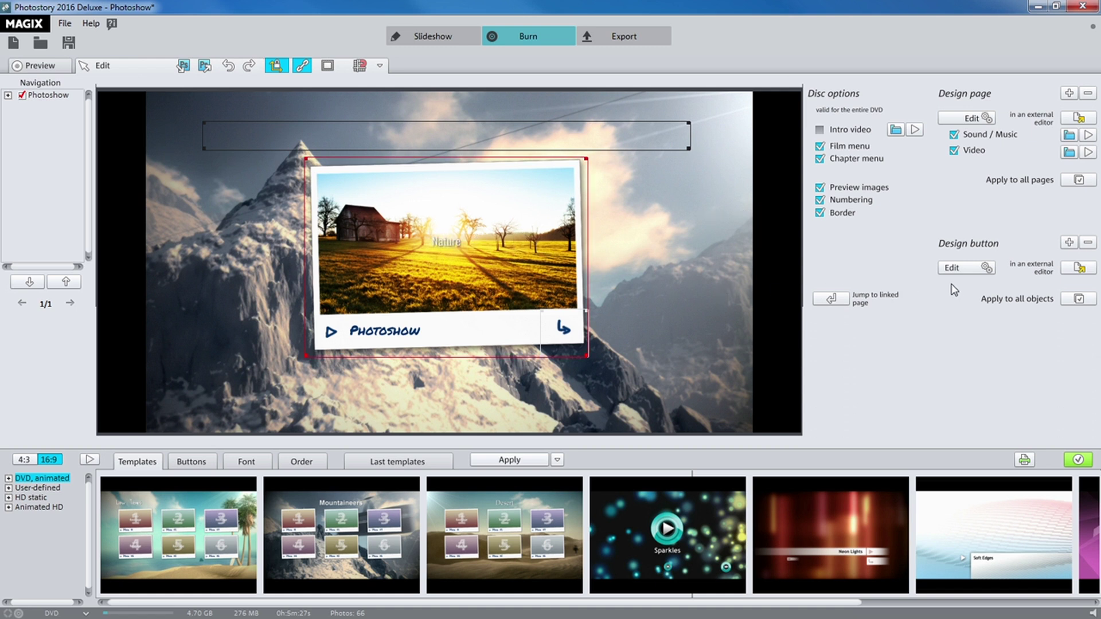
pyautogui.click(978, 268)
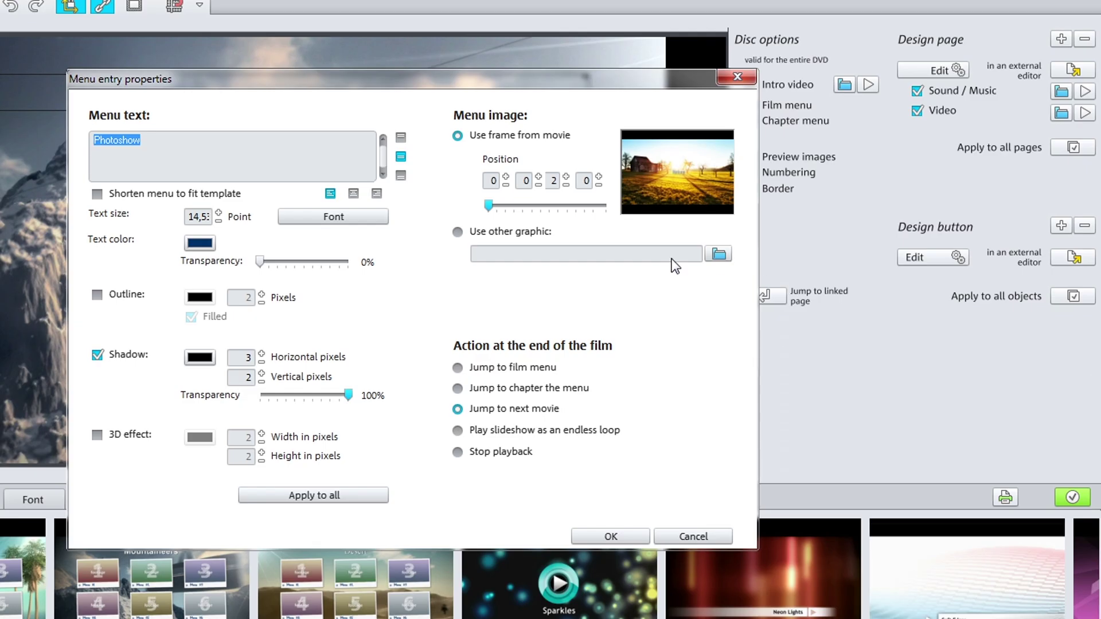
pyautogui.click(308, 224)
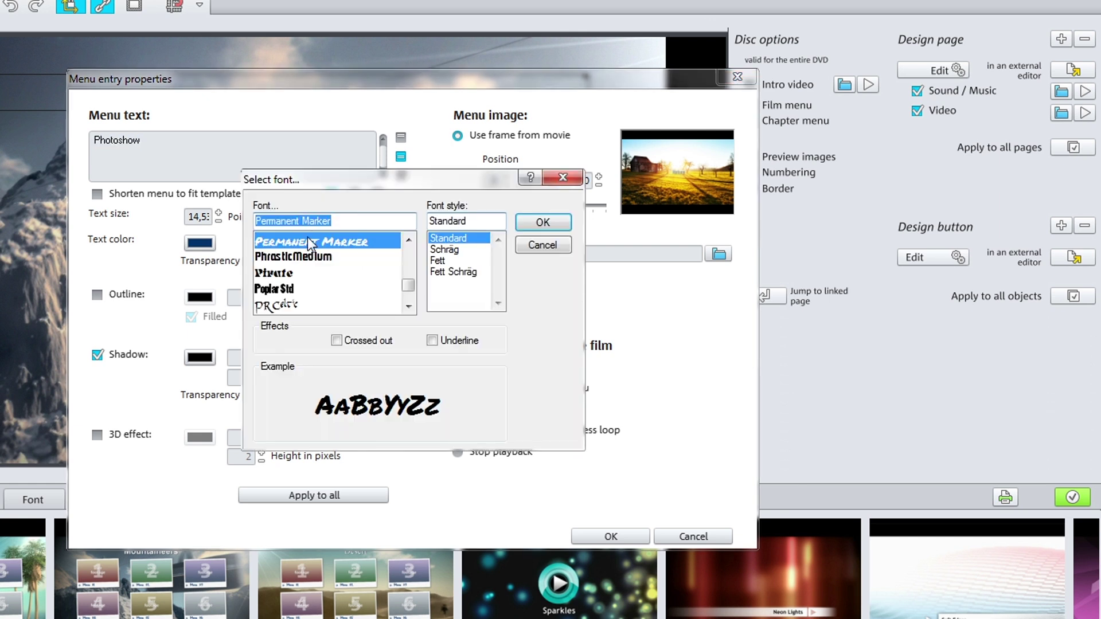
pyautogui.click(344, 256)
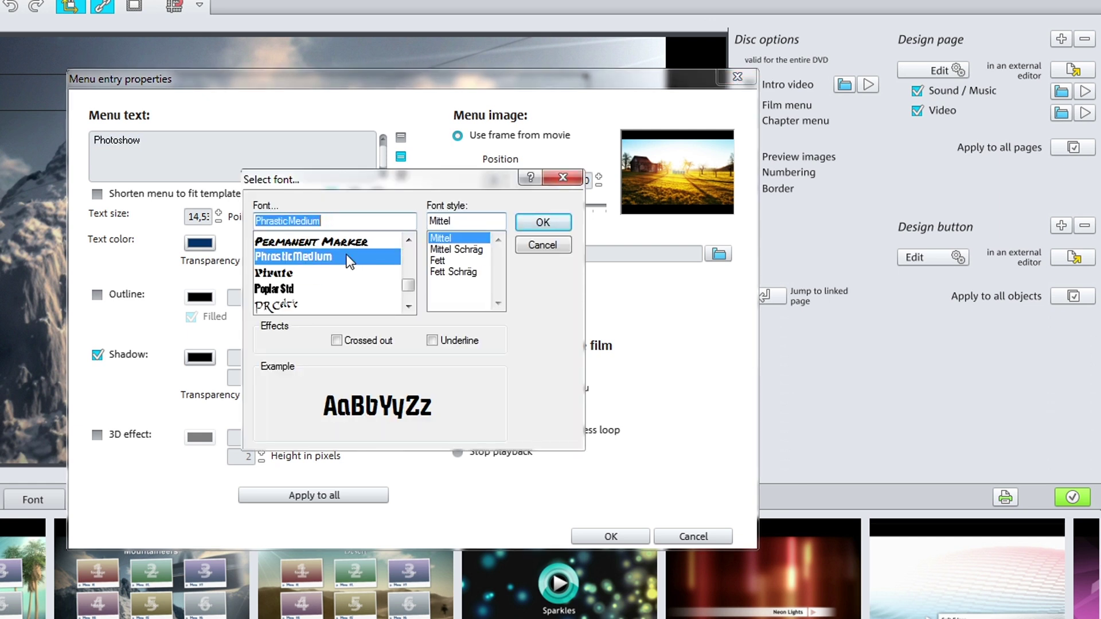
pyautogui.click(566, 223)
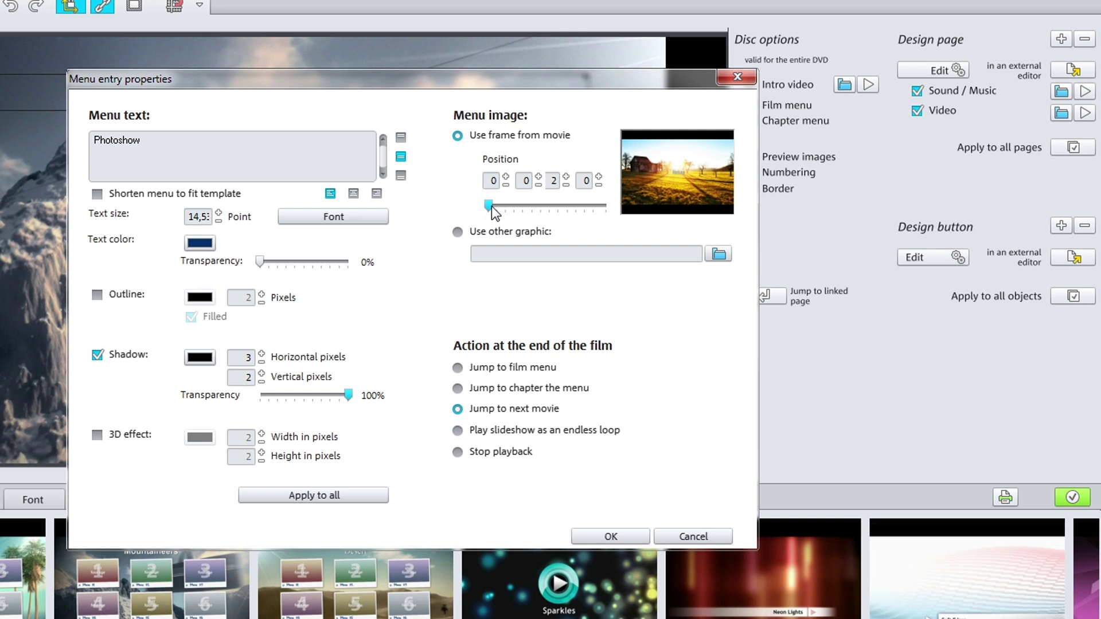
pyautogui.moveTo(492, 207); pyautogui.dragTo(494, 208)
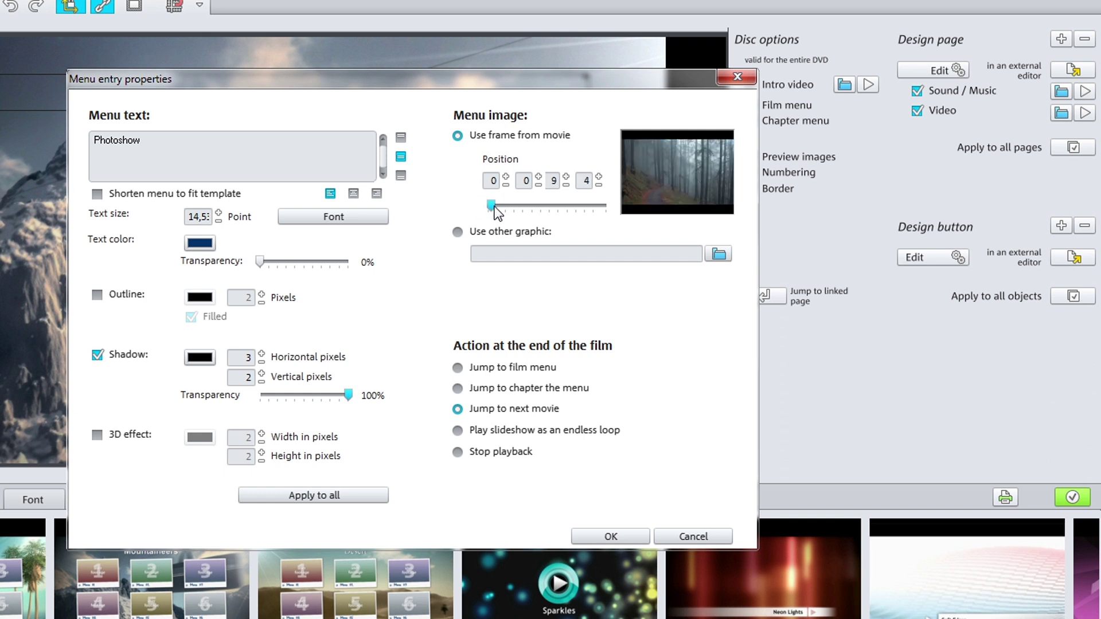
# Step: Accept the entry properties, shrink the forest Photoshow button, drag it to the lower right, and finish the menu
pyautogui.click(611, 536)
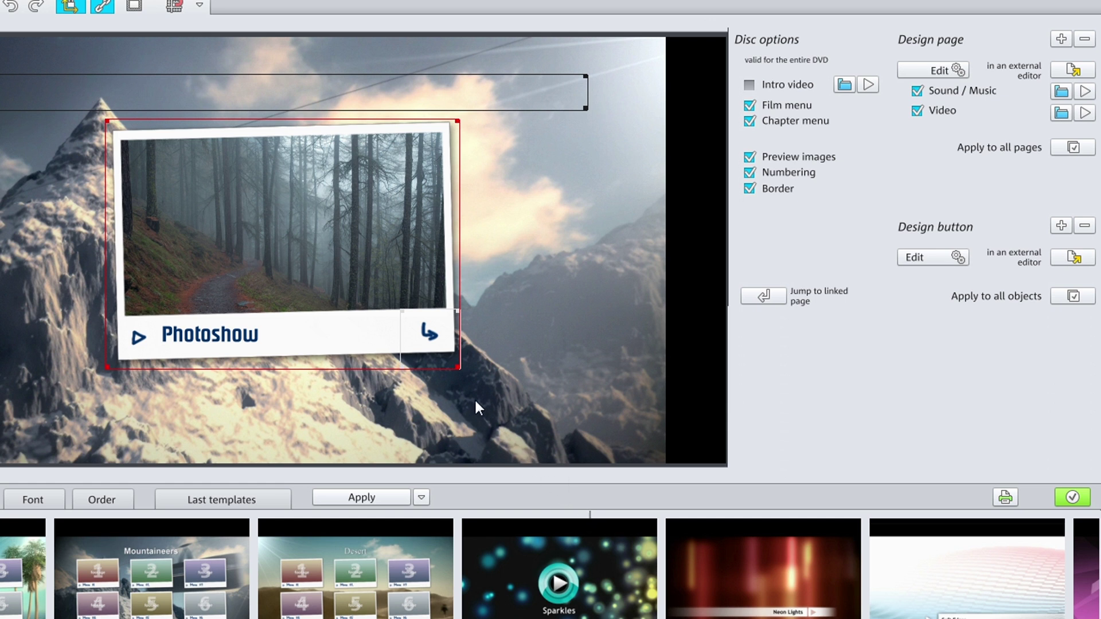
pyautogui.moveTo(460, 375); pyautogui.dragTo(425, 348)
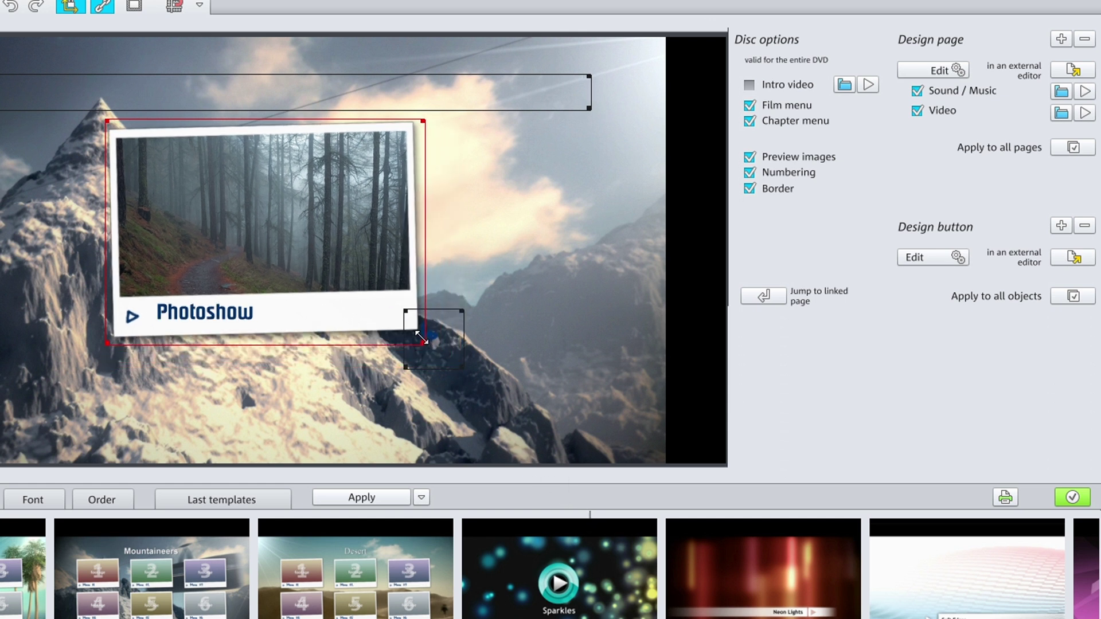
pyautogui.moveTo(249, 224); pyautogui.dragTo(631, 414)
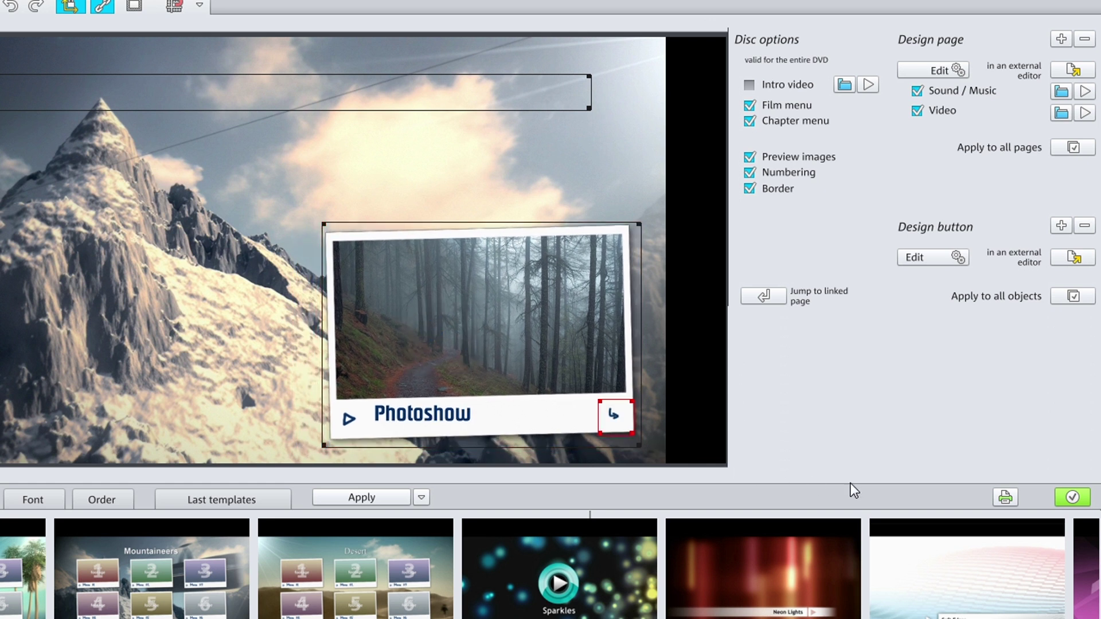
pyautogui.click(1073, 497)
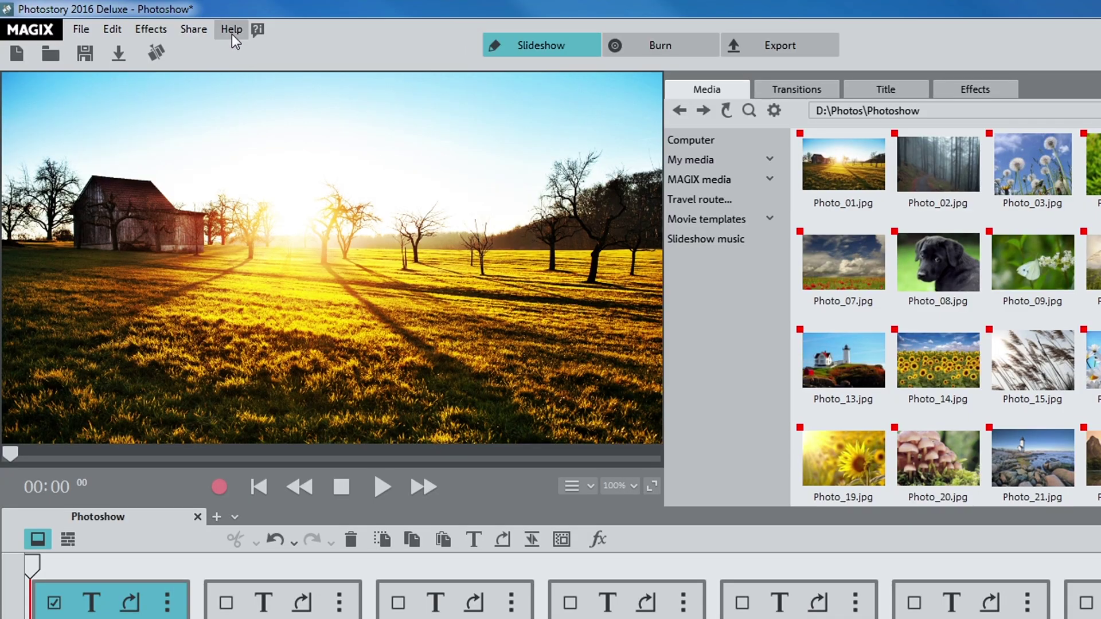
pyautogui.click(231, 33)
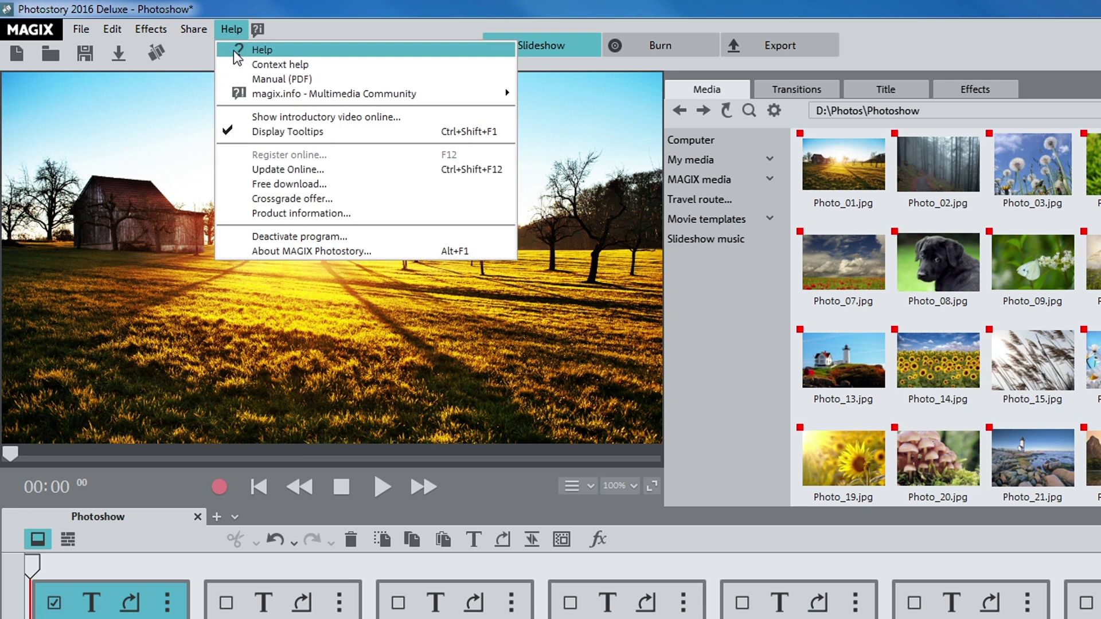
pyautogui.click(233, 50)
pyautogui.click(61, 80)
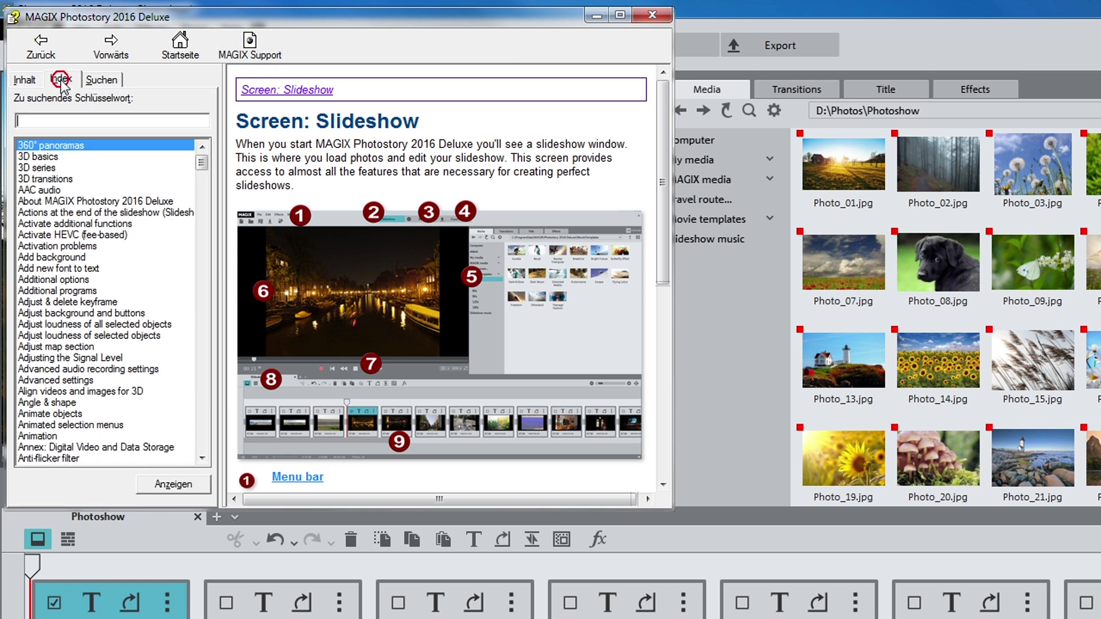
pyautogui.write('Effects')
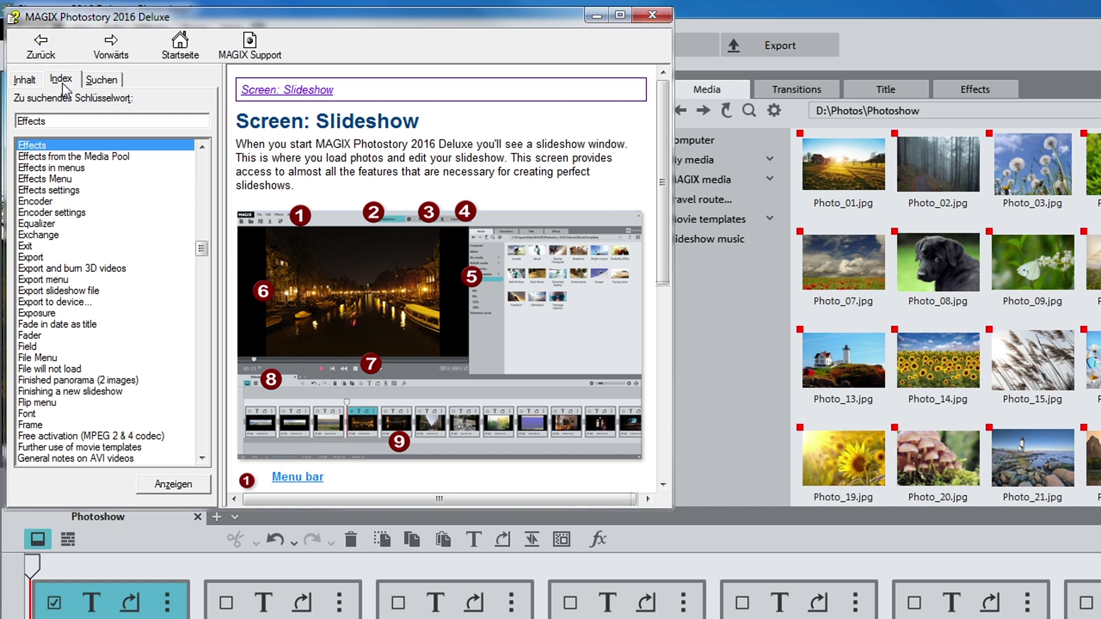
pyautogui.click(61, 155)
pyautogui.doubleClick(60, 154)
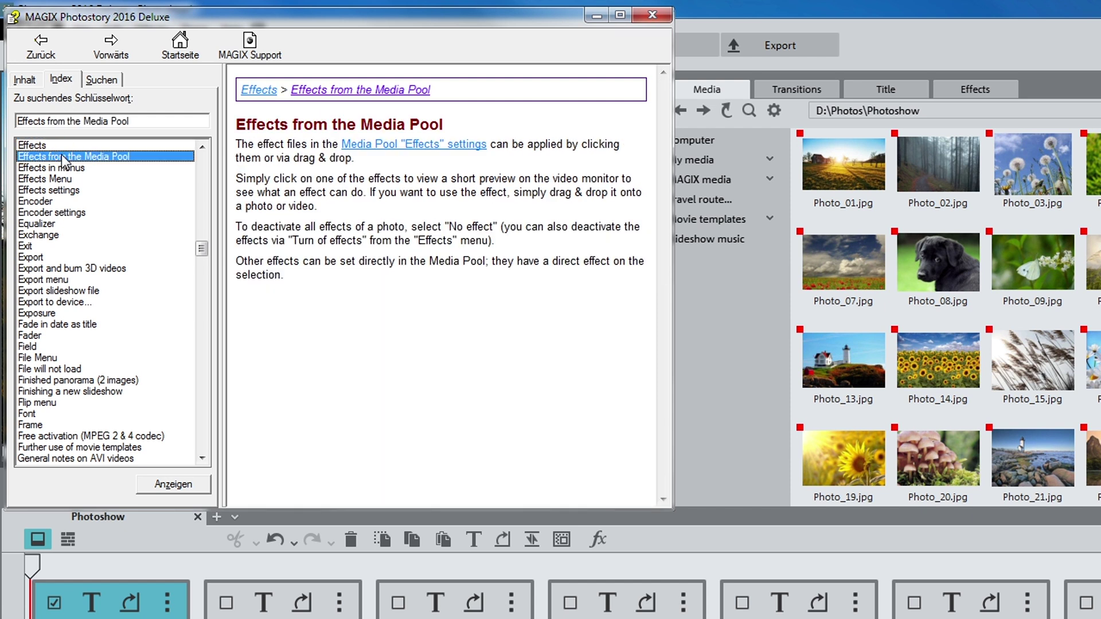
pyautogui.click(650, 17)
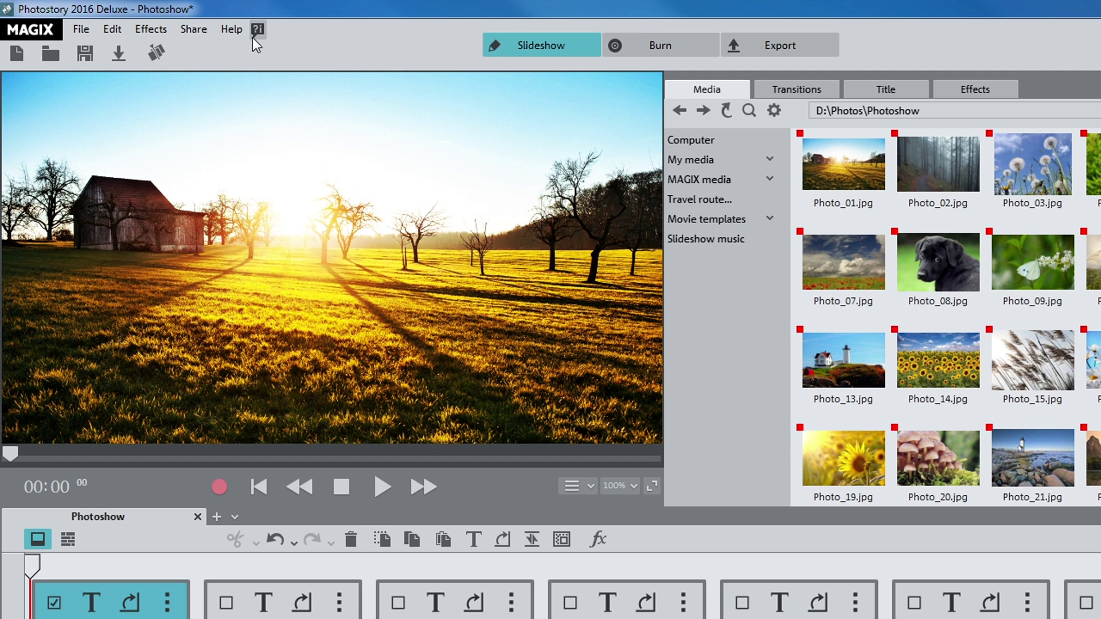
pyautogui.click(236, 30)
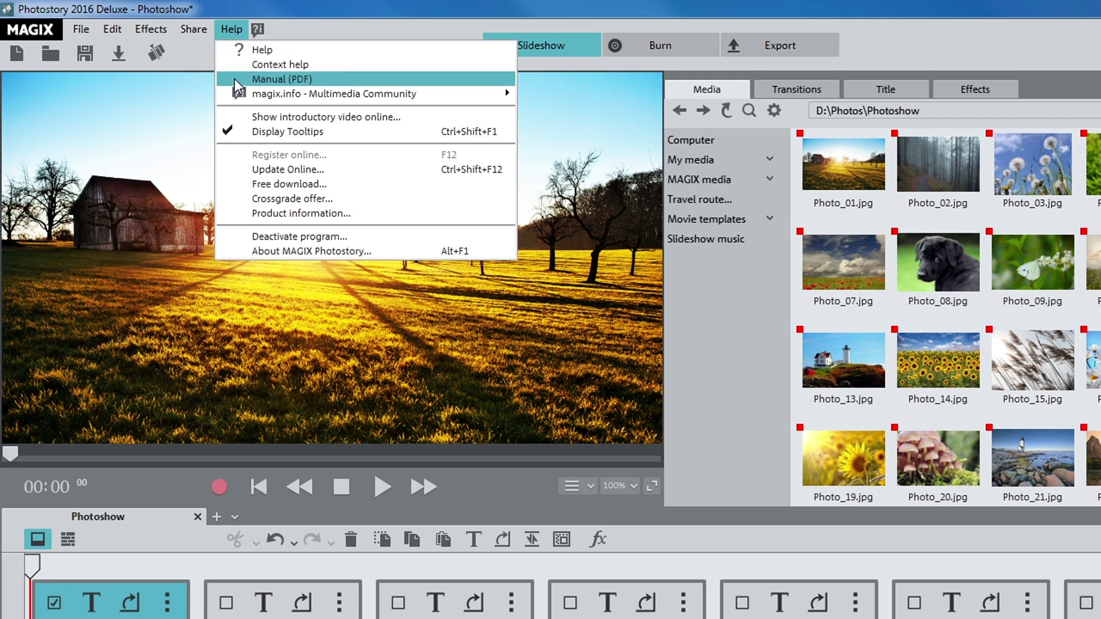
pyautogui.moveTo(232, 95)
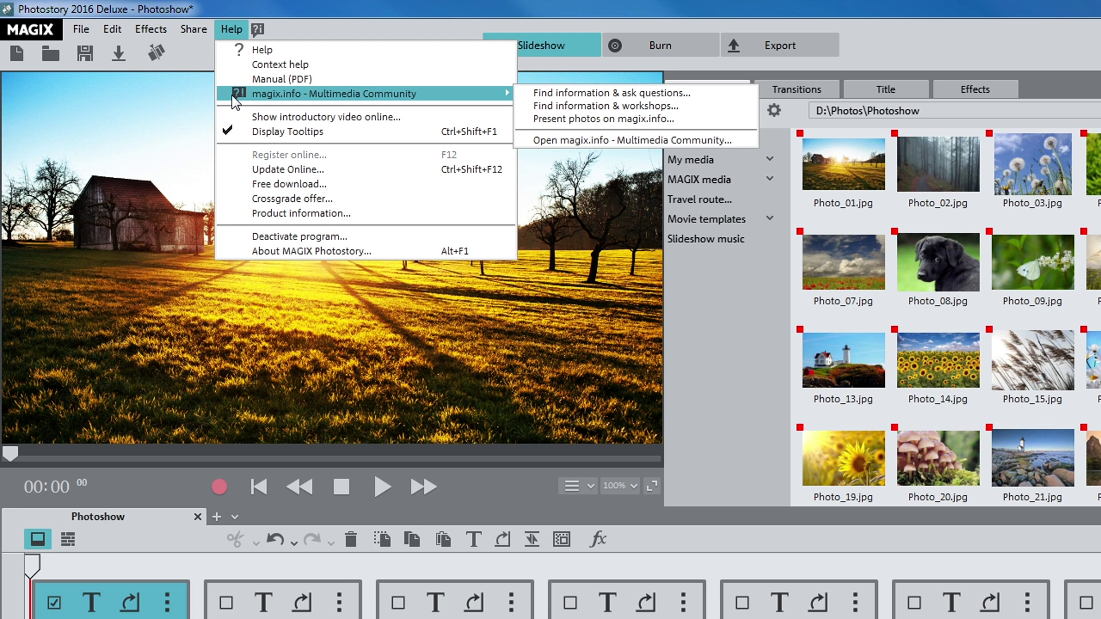
pyautogui.click(198, 59)
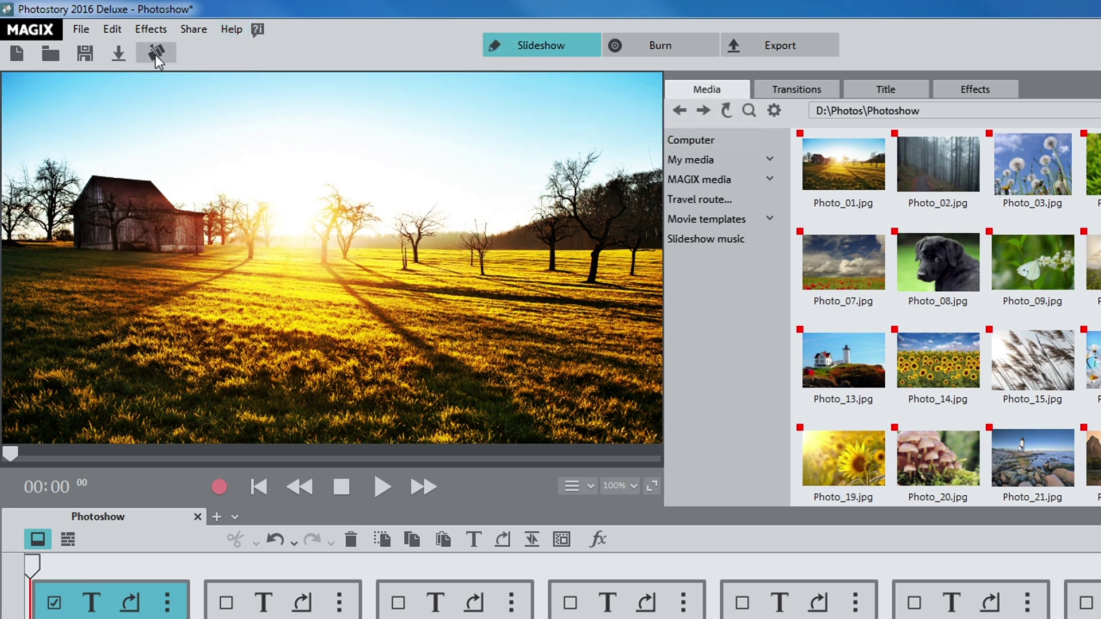